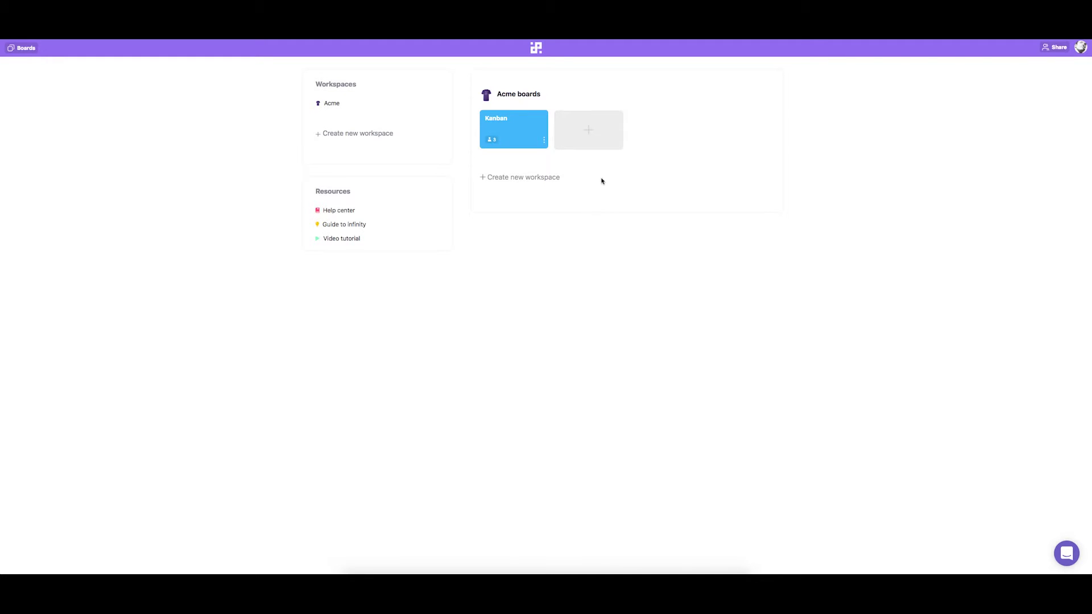
# Step: Create a private board named "Ron's Website Overview" in the Acme workspace and start it from a blank list view
pyautogui.click(590, 135)
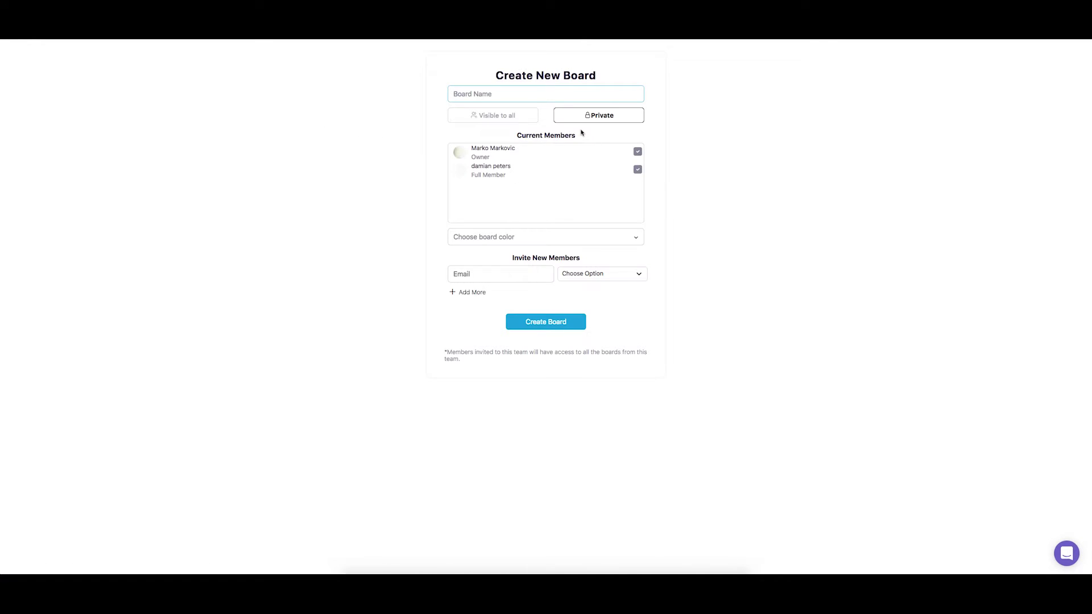
pyautogui.write("Ron's Website")
pyautogui.click(540, 323)
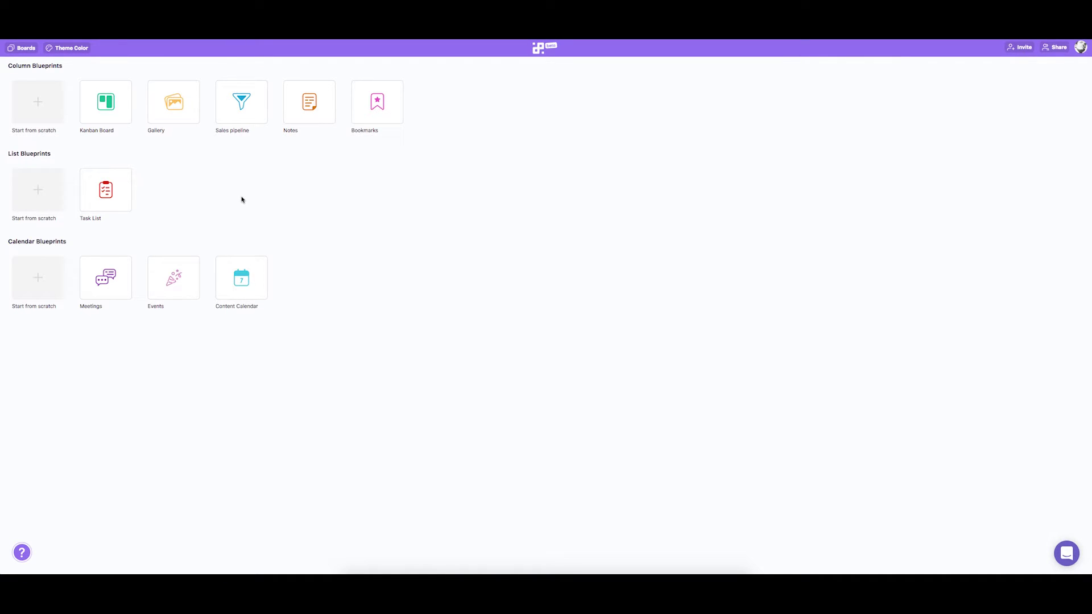
pyautogui.click(50, 192)
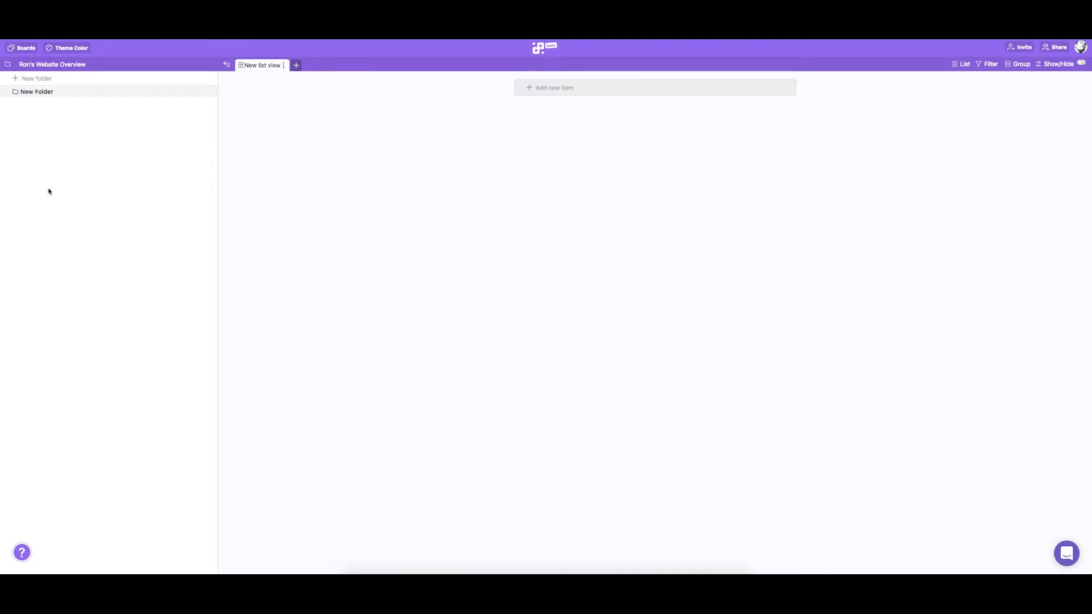
# Step: Add the first two list items, "Create sitemap" and "Research and buy template"
pyautogui.click(550, 90)
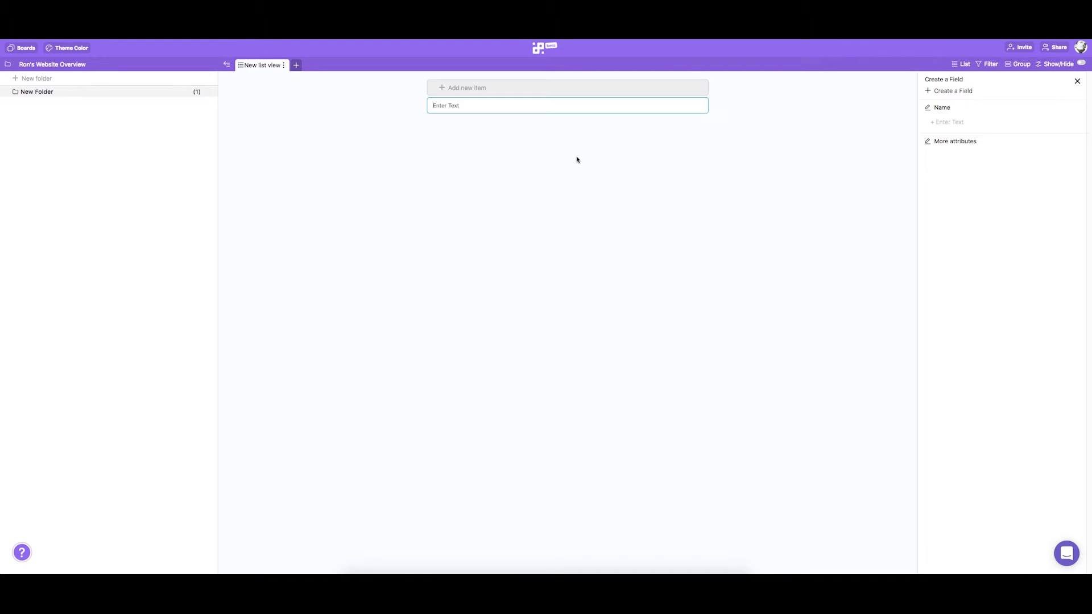
pyautogui.write('Create sitemap')
pyautogui.press('Return')
pyautogui.write('Research and buy template')
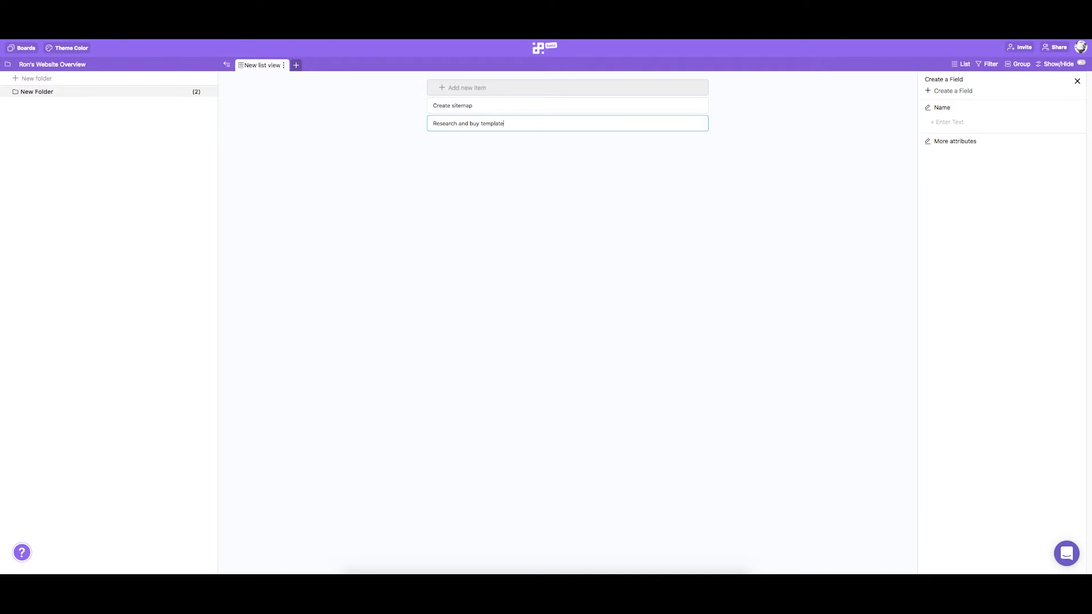
# Step: Add items "Create wireframe of specific pages", "Research, buy and tweak stock images", "Buy a hosting", "Setup hosting account", "Install CMS" and "Create navigation"
pyautogui.press('Return')
pyautogui.write('Create wireframe of specific pages Research, buy and tweak stock images Buy a hosting Setup hosting account Install CMS Change the nameservers Create Product page content Create About us page content Define Contact Us page content Define Terms and Privacy ')
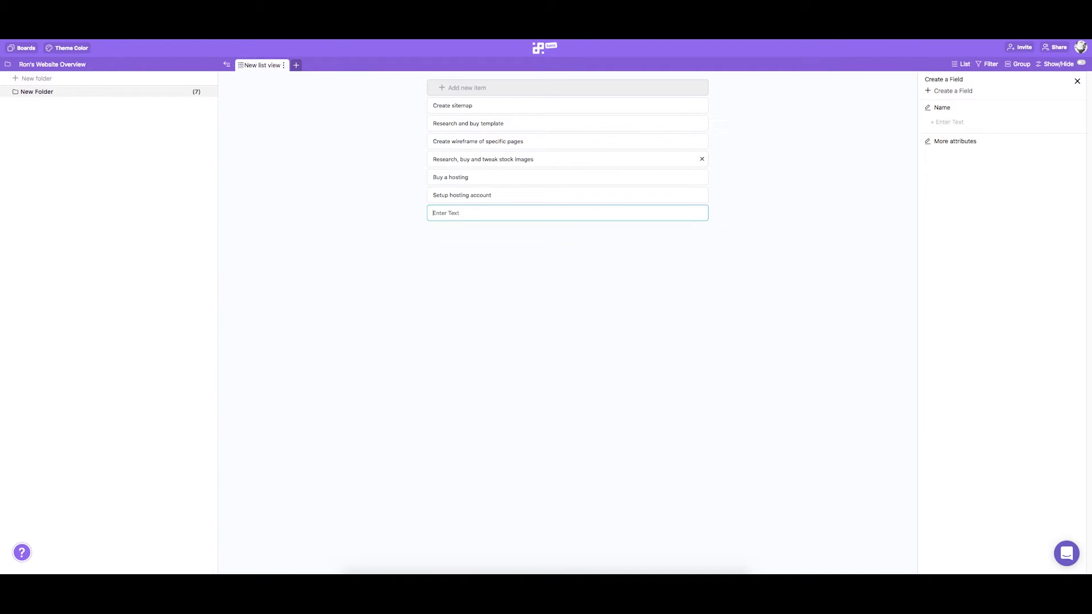
pyautogui.write('Create navigation')
# Step: Open the "Create sitemap" item and add a Checkbox field named "Done"
pyautogui.click(512, 106)
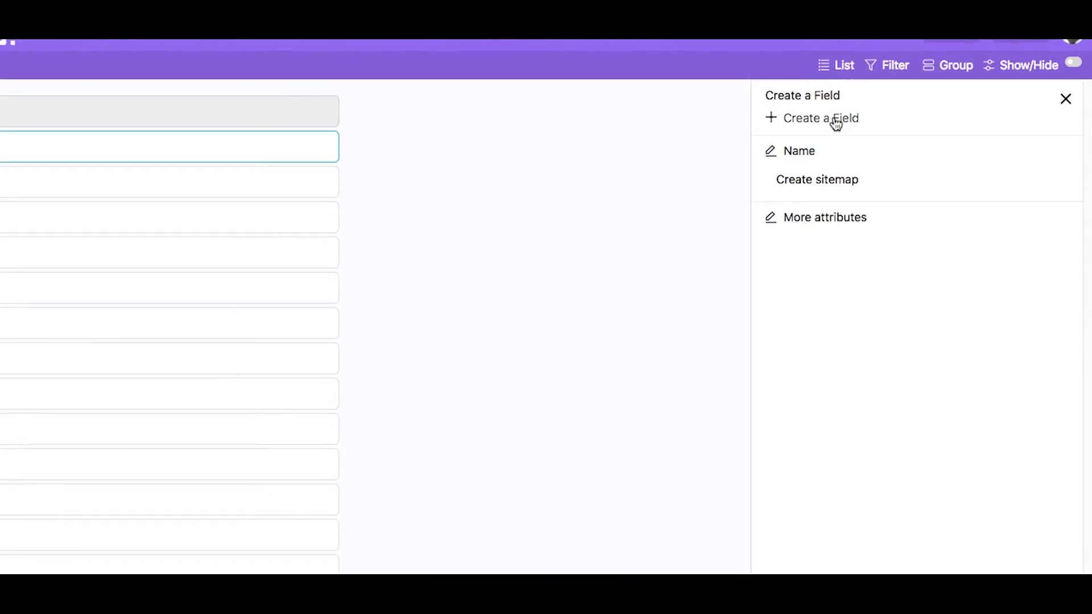
pyautogui.click(663, 168)
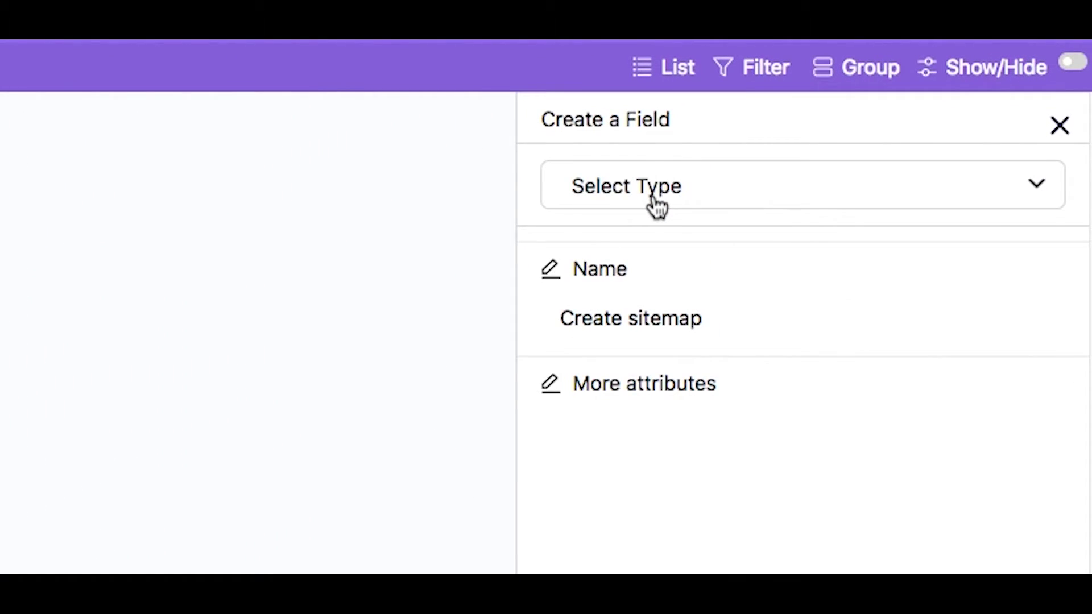
pyautogui.click(654, 203)
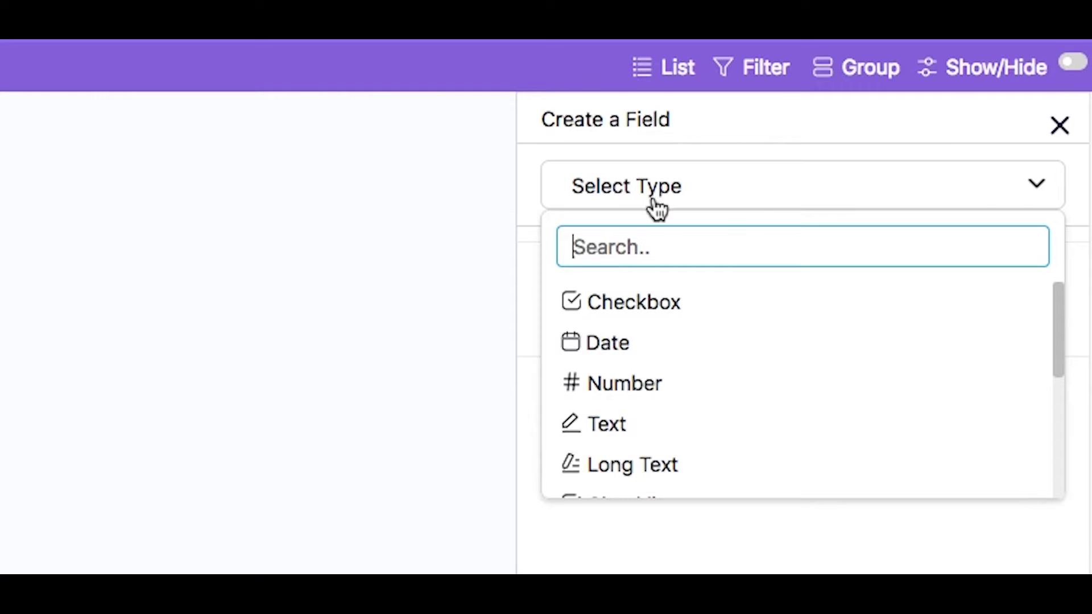
pyautogui.click(658, 304)
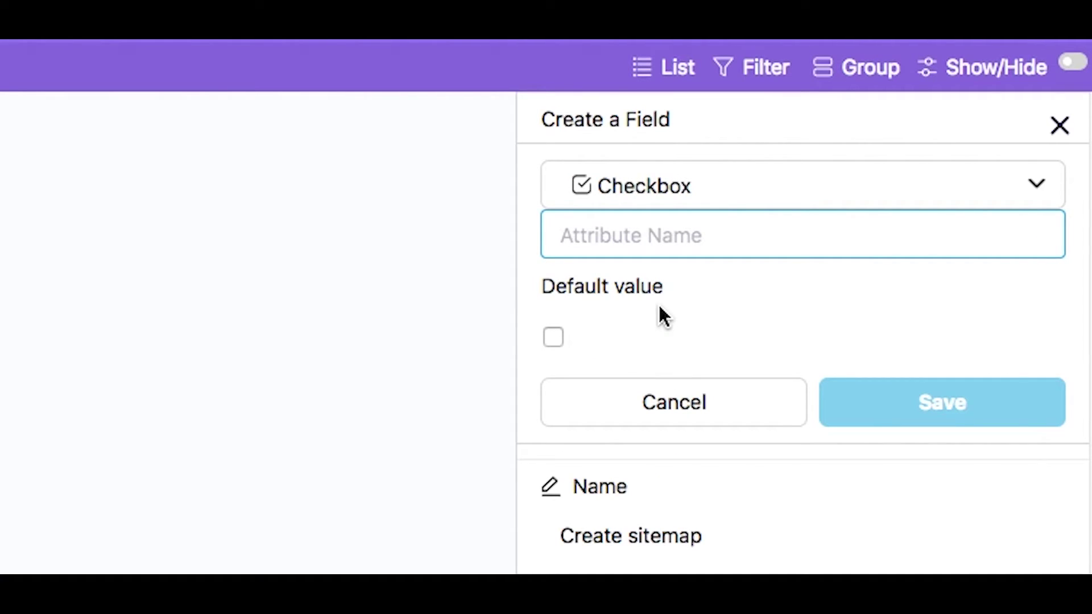
pyautogui.write('Done')
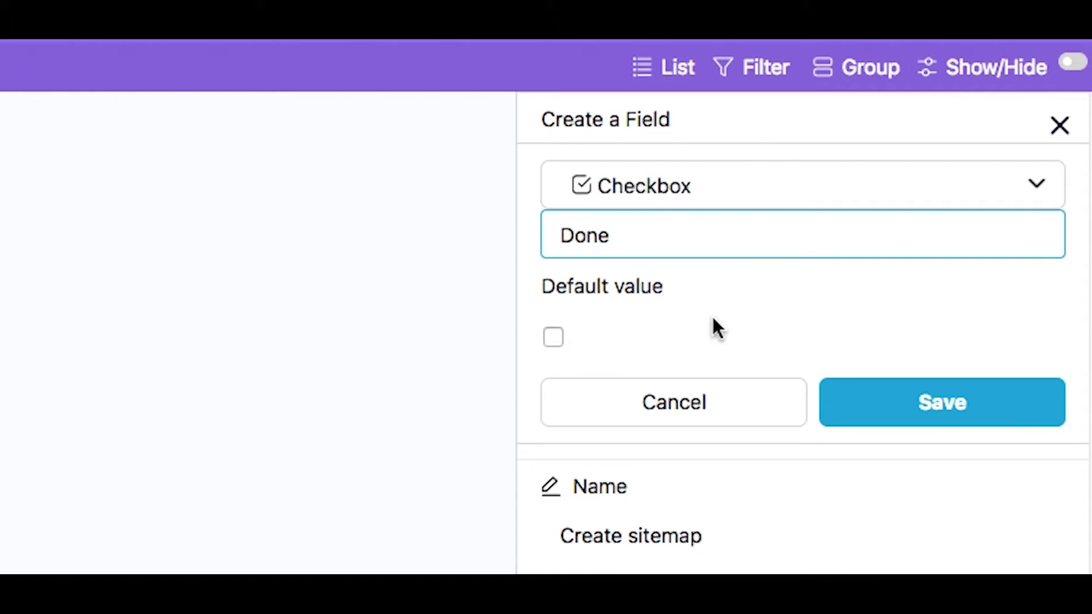
pyautogui.click(923, 415)
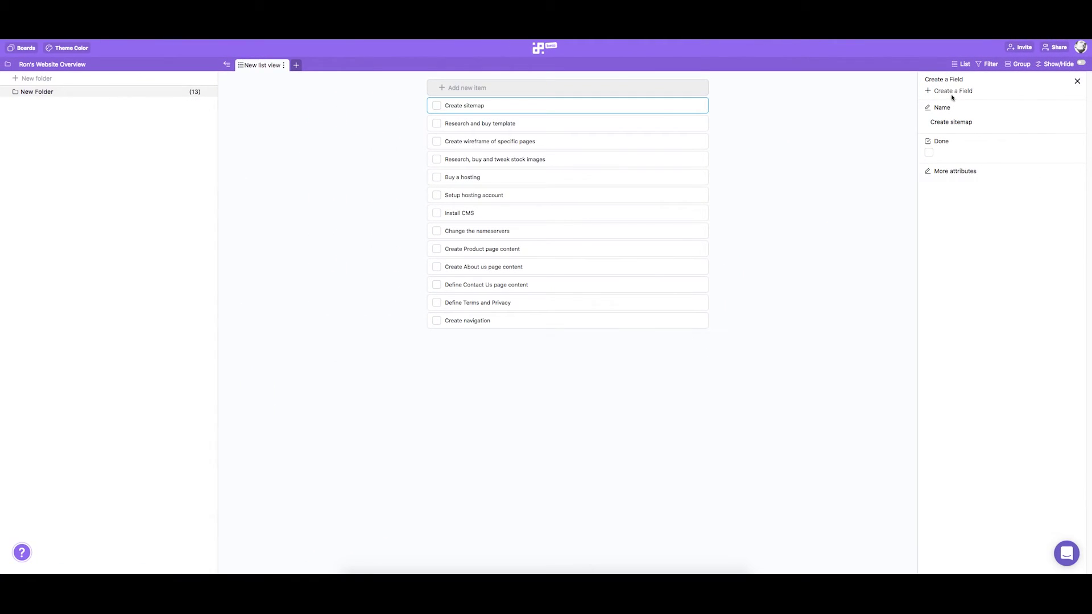
# Step: Add a Members field named "Assignee" that allows multiple collaborators and notifies users when they are added
pyautogui.click(950, 92)
pyautogui.click(950, 98)
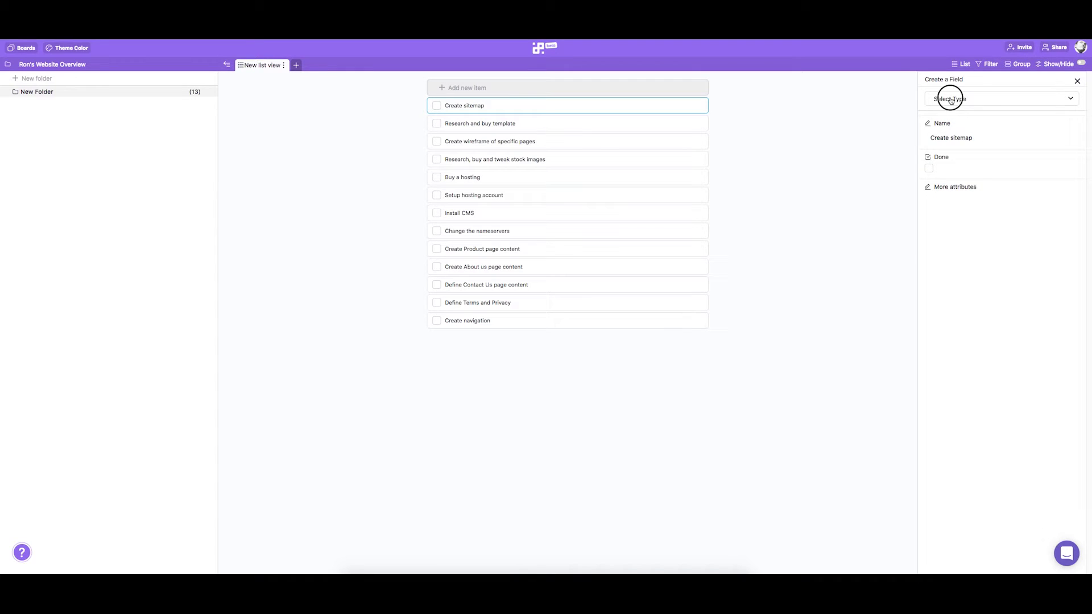
pyautogui.scroll(-3, 955, 156)
pyautogui.click(960, 135)
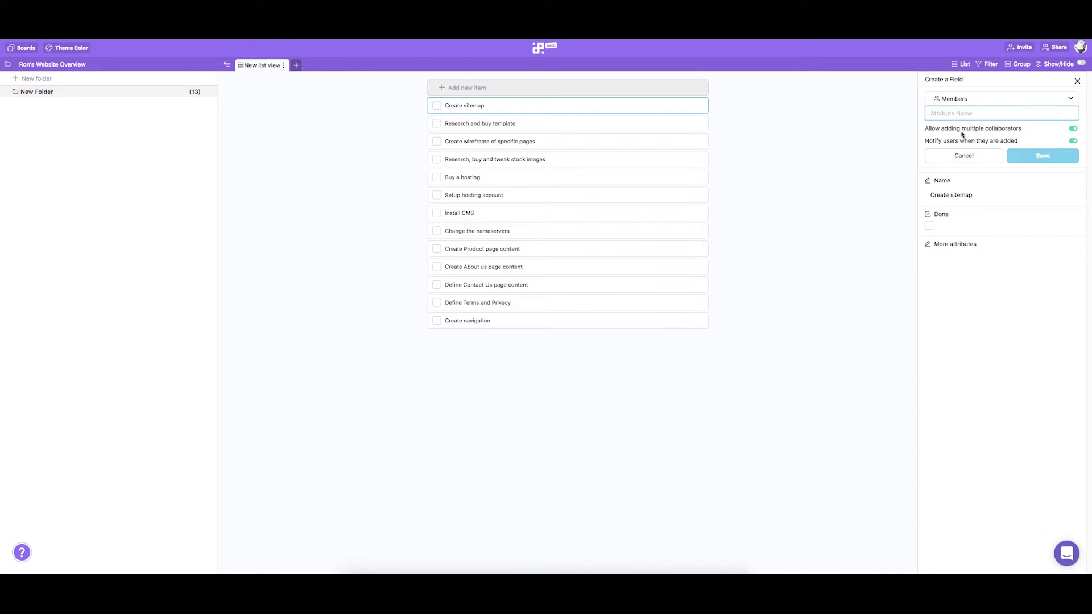
pyautogui.write('Assignee')
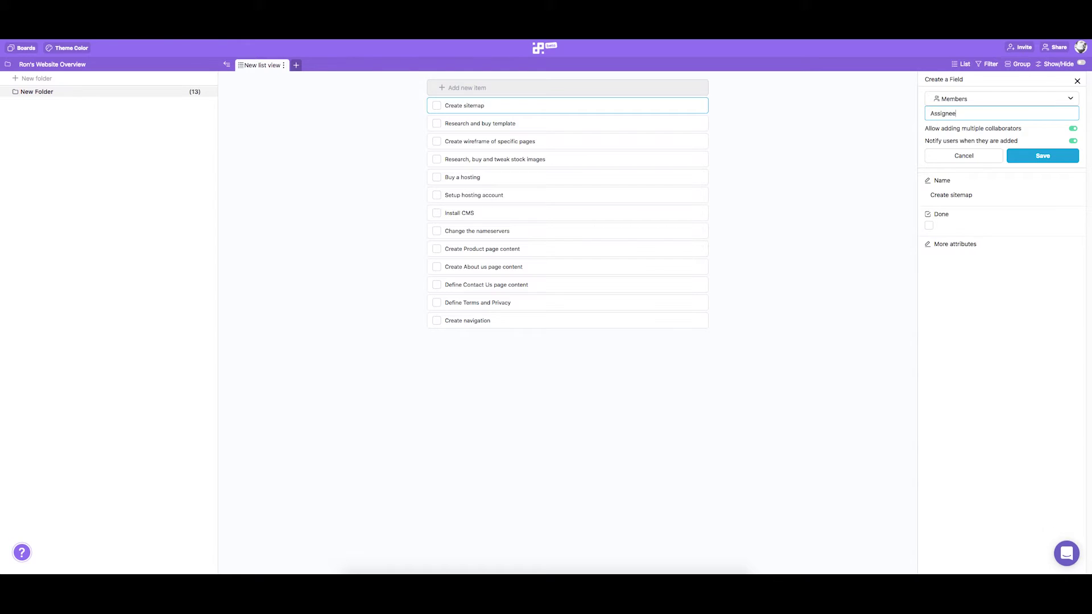
pyautogui.click(1025, 158)
# Step: Add a Date field named "Start Date" with the "Jan 2nd" format and no time field
pyautogui.click(956, 91)
pyautogui.click(958, 100)
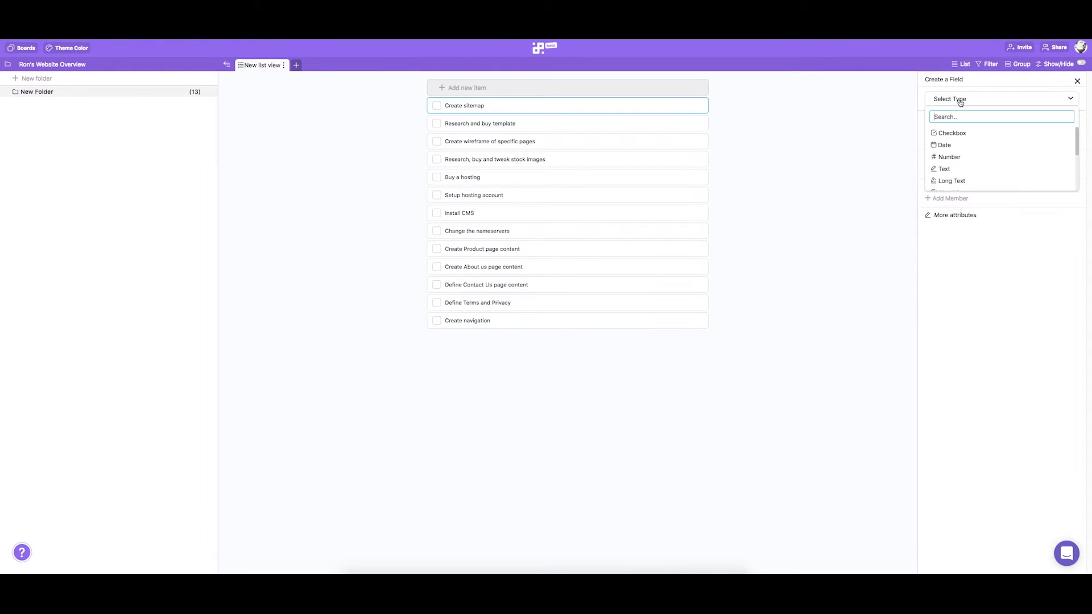
pyautogui.click(960, 144)
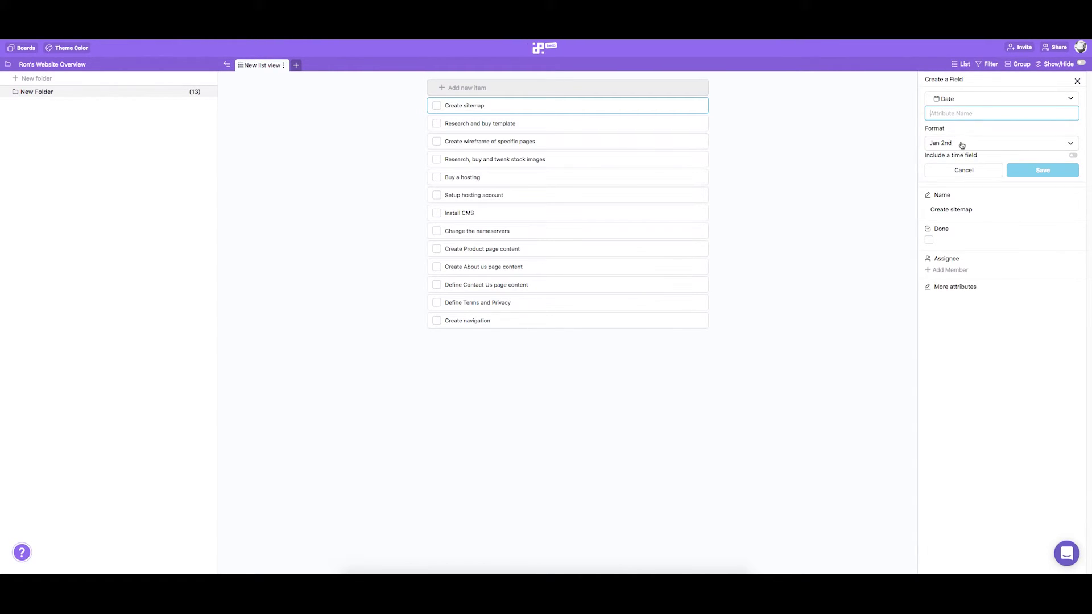
pyautogui.write('Start D')
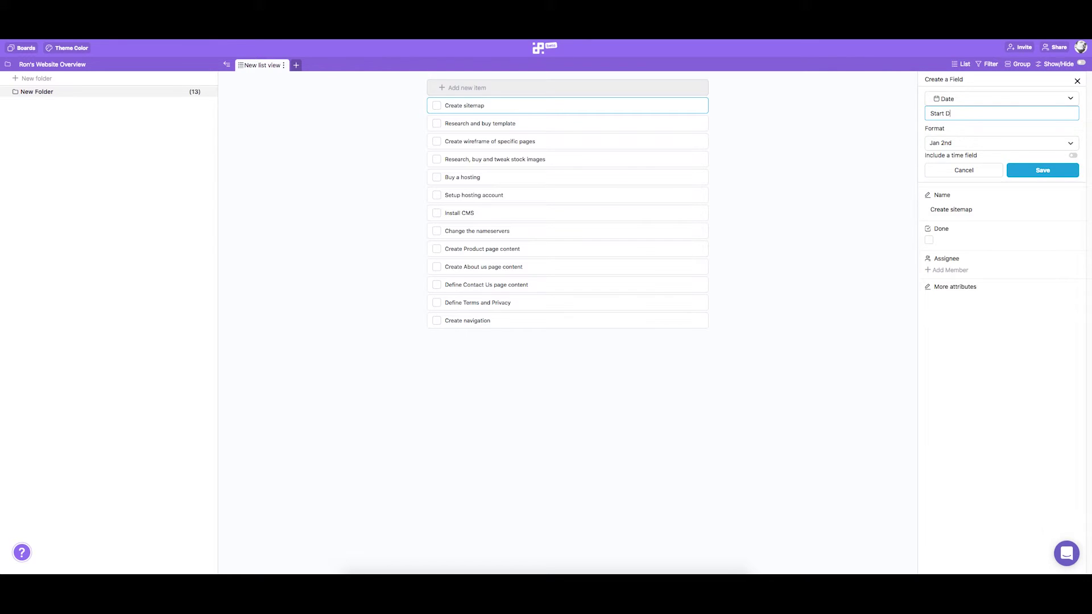
pyautogui.write('ate')
pyautogui.click(1040, 173)
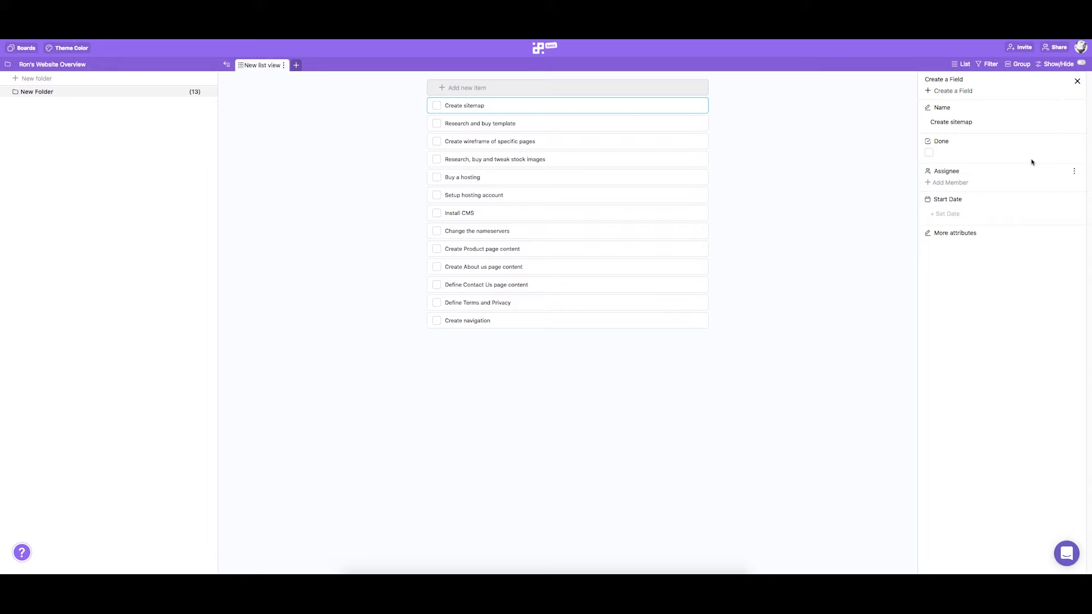
# Step: Add a Labels field named "Stage" with the default labels To Do, Doing and Done
pyautogui.click(956, 93)
pyautogui.click(957, 101)
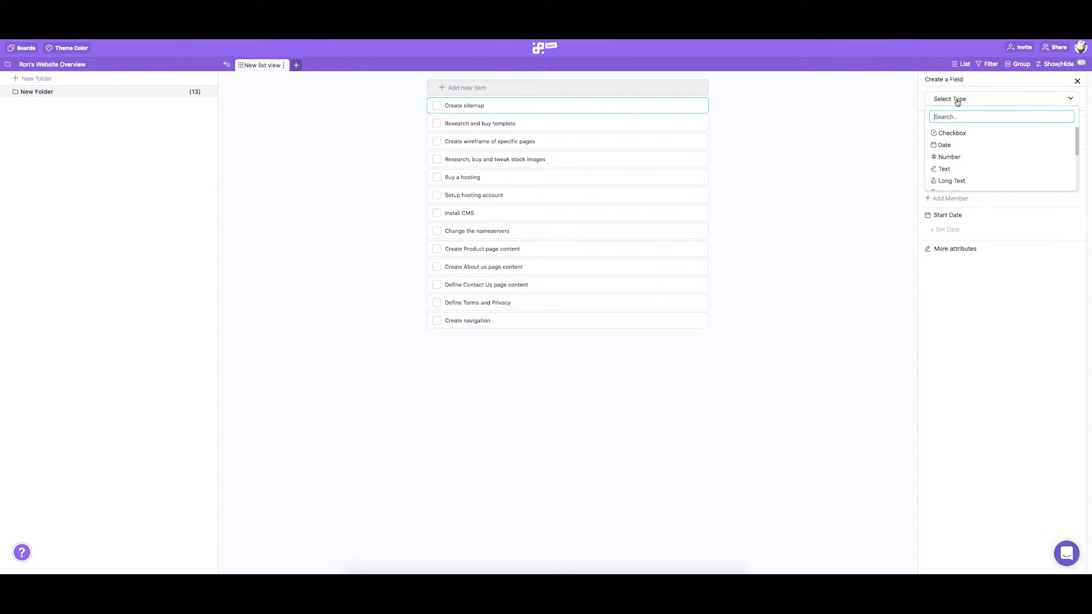
pyautogui.write('label')
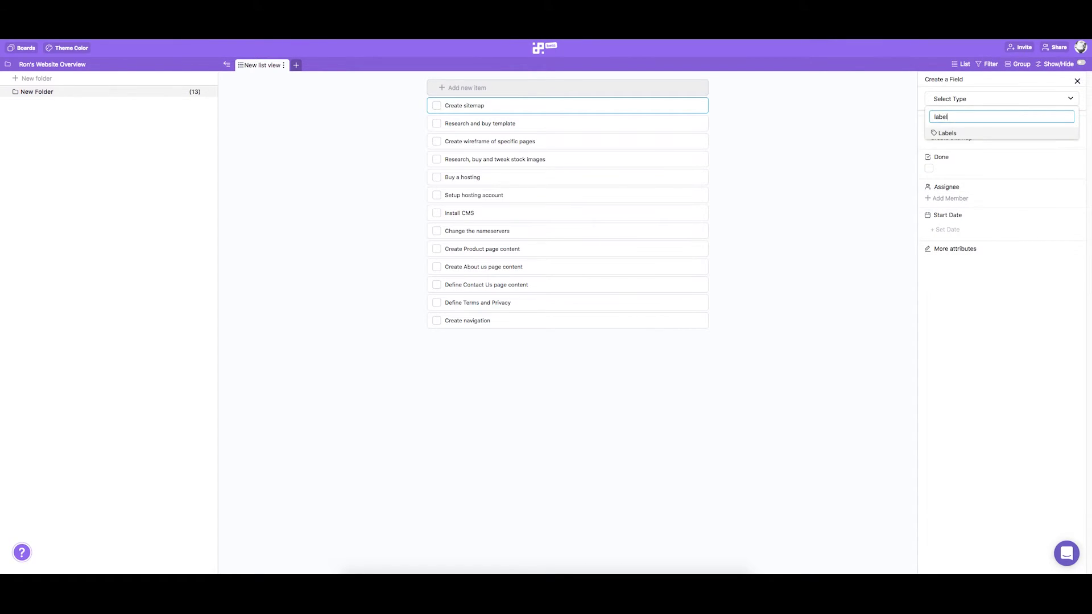
pyautogui.click(959, 133)
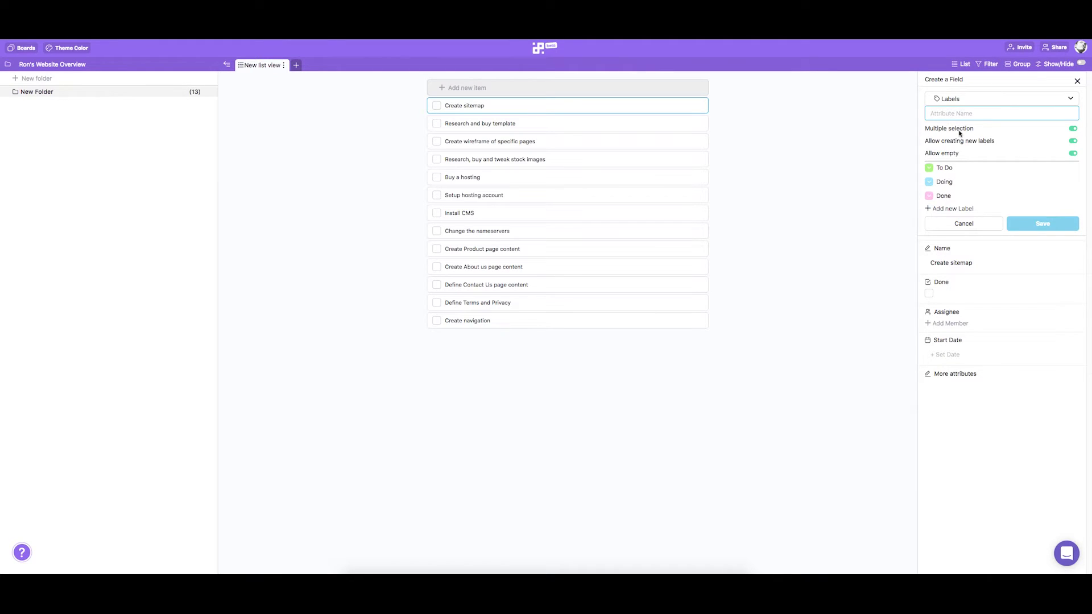
pyautogui.write('Stage')
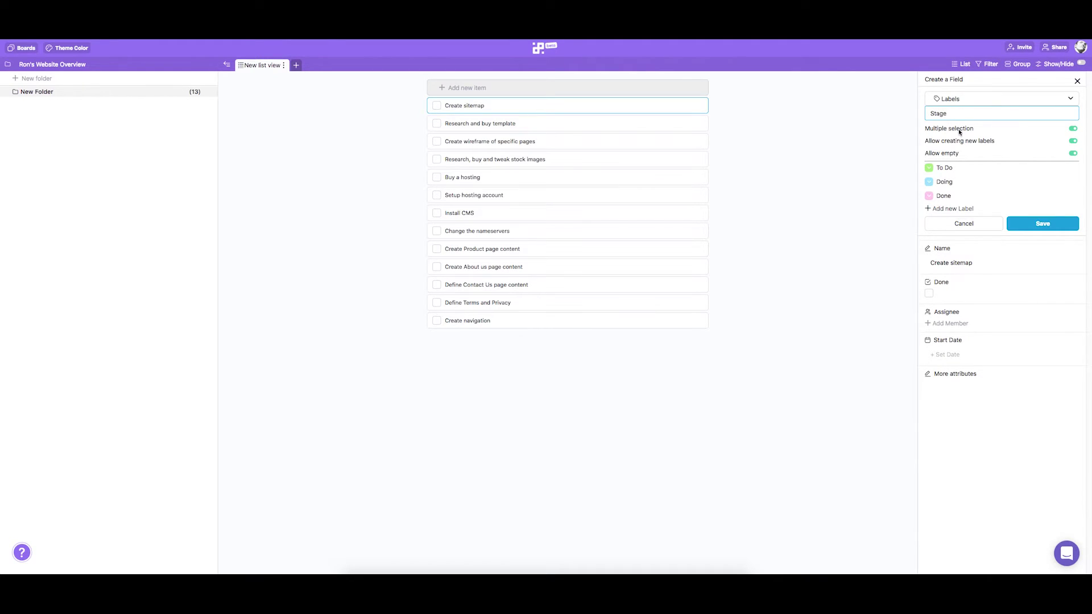
pyautogui.press('Tab')
pyautogui.press('space')
pyautogui.click(1031, 227)
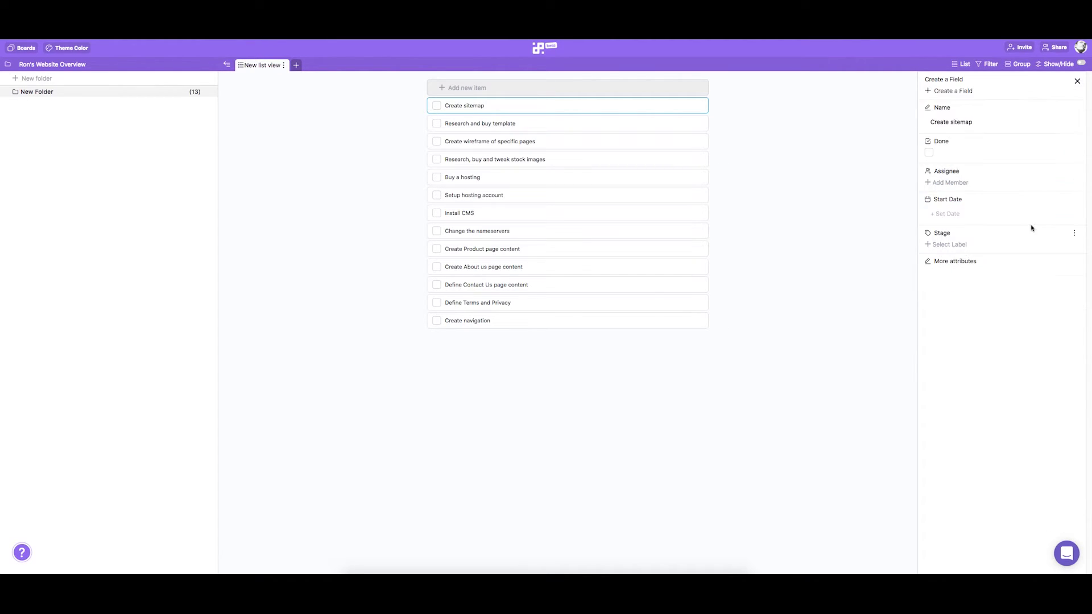
# Step: Start another field of type Labels and name it "Priority"
pyautogui.click(957, 93)
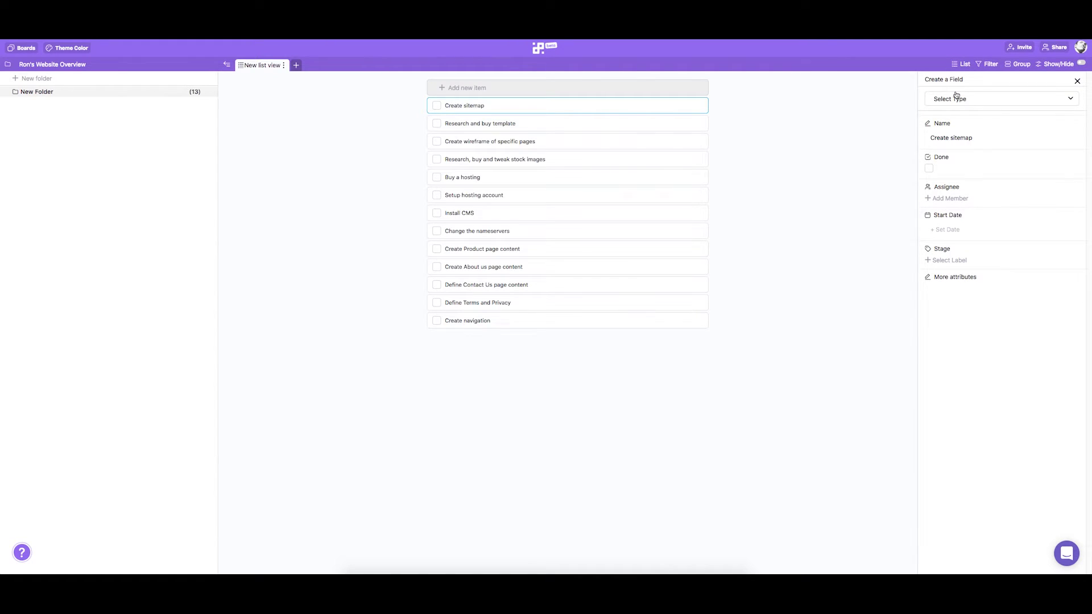
pyautogui.click(958, 100)
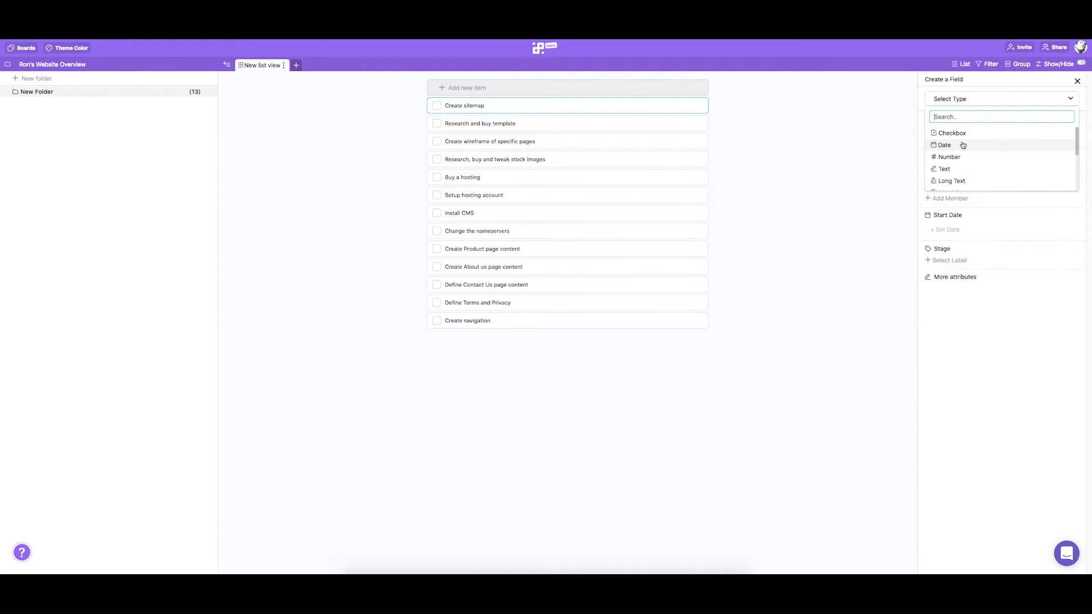
pyautogui.write('la')
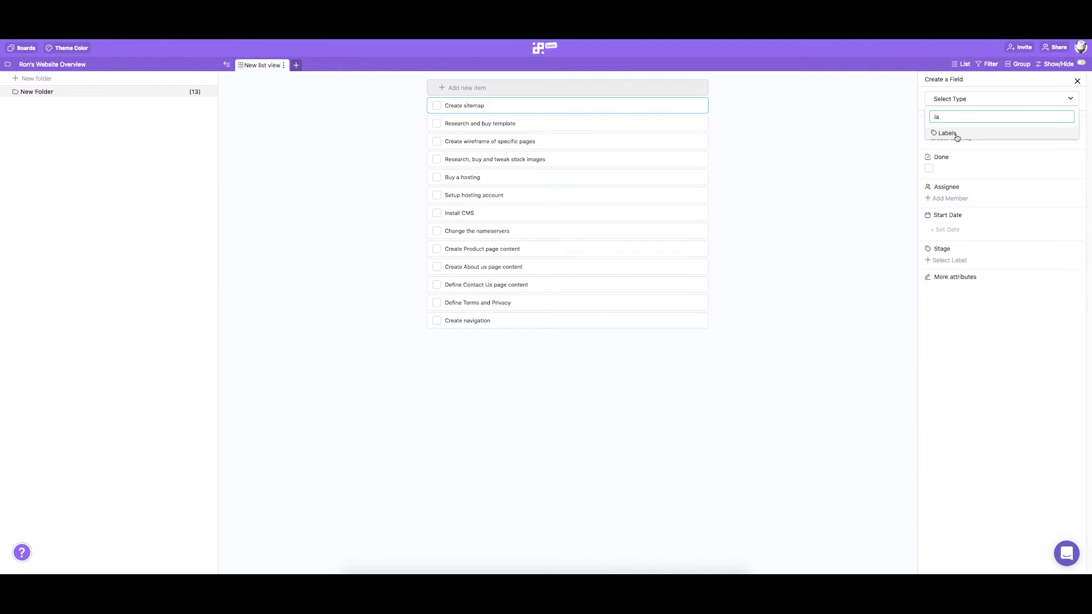
pyautogui.click(959, 136)
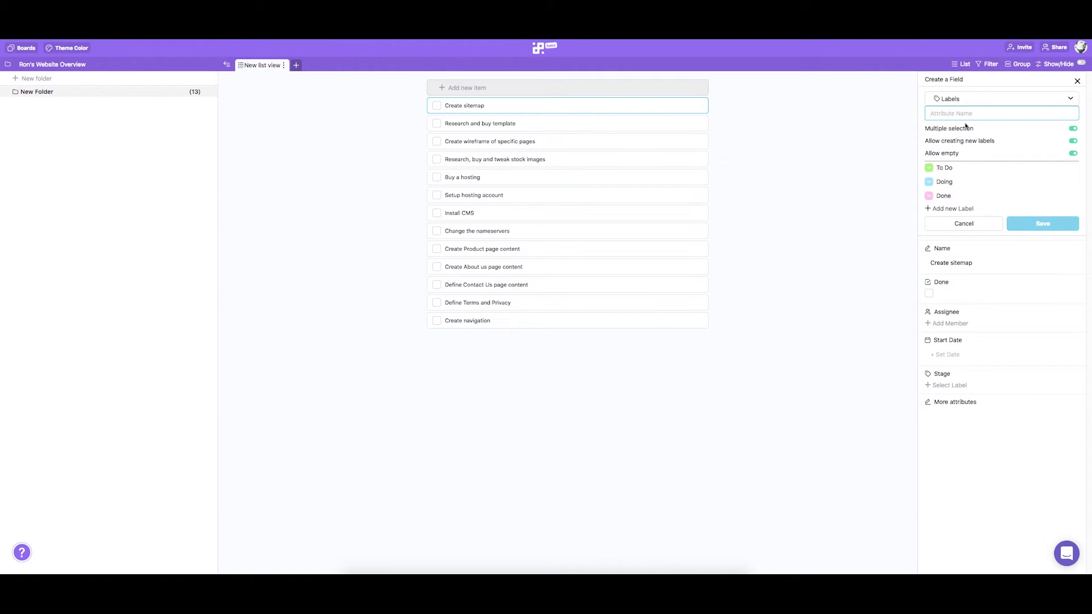
pyautogui.write('Priority')
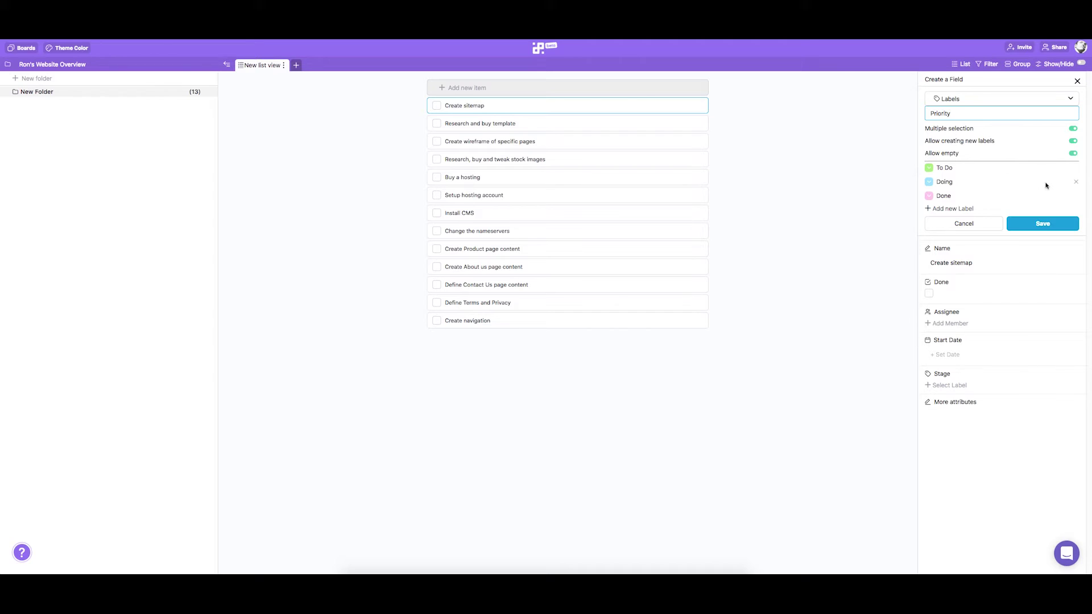
# Step: Remove the Done label from the Priority field and rename To Do to "High" and Doing to "Low"
pyautogui.click(1076, 196)
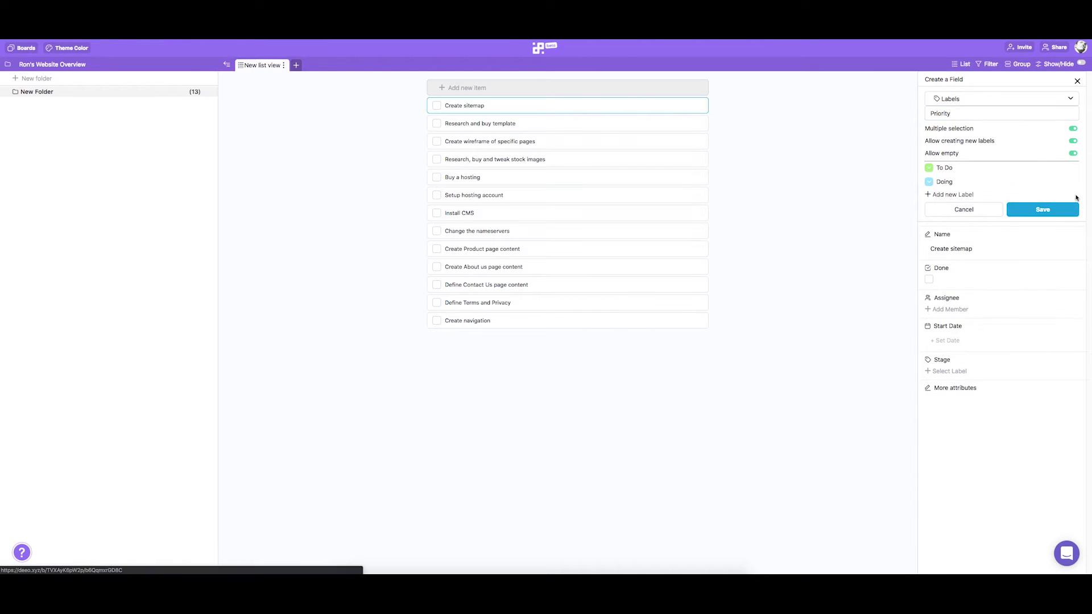
pyautogui.click(946, 167)
pyautogui.write('High')
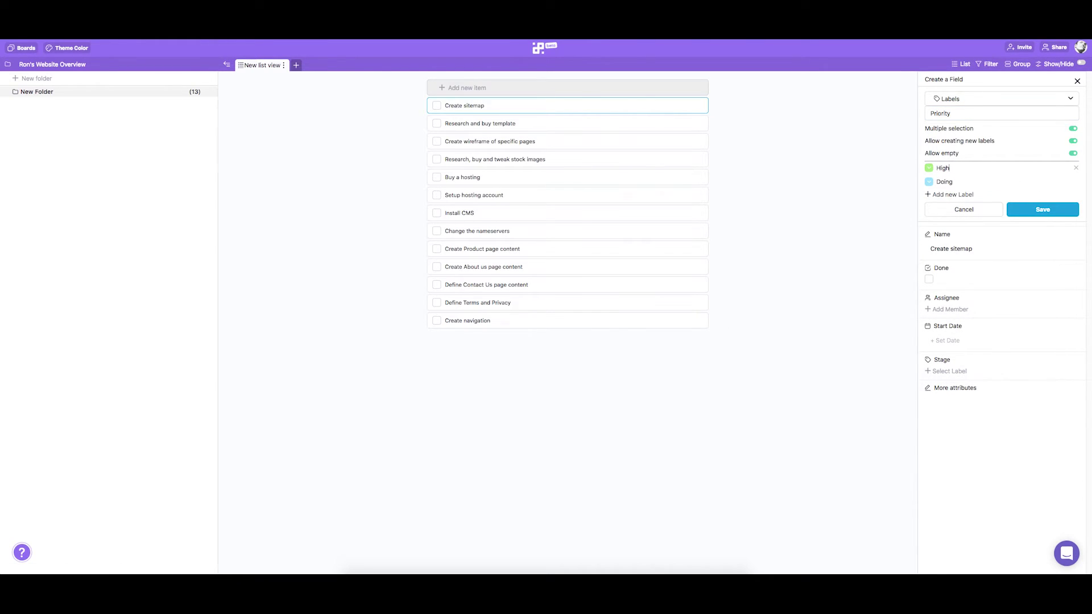
pyautogui.click(947, 182)
pyautogui.write('Low')
# Step: Color the High label red and the Low label yellow, and save the Priority field
pyautogui.click(929, 168)
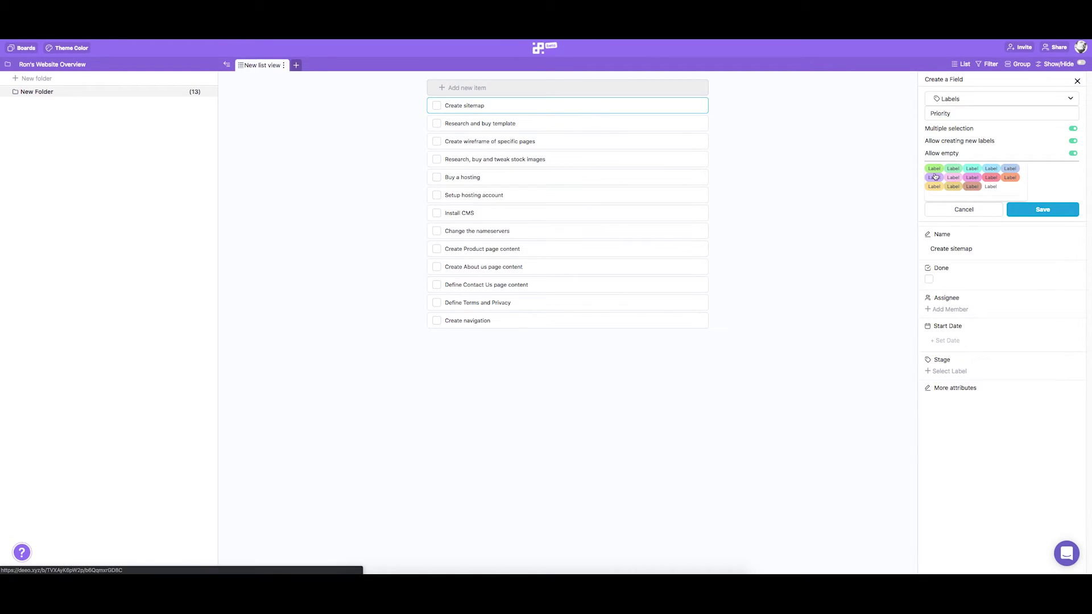
pyautogui.click(938, 181)
pyautogui.click(929, 182)
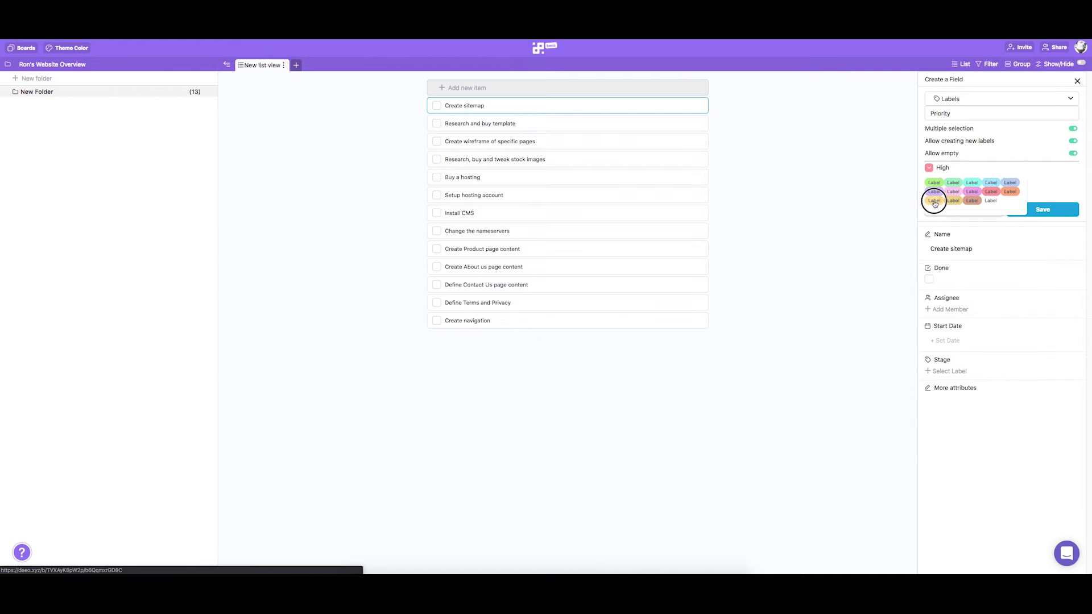
pyautogui.click(934, 198)
pyautogui.click(1038, 210)
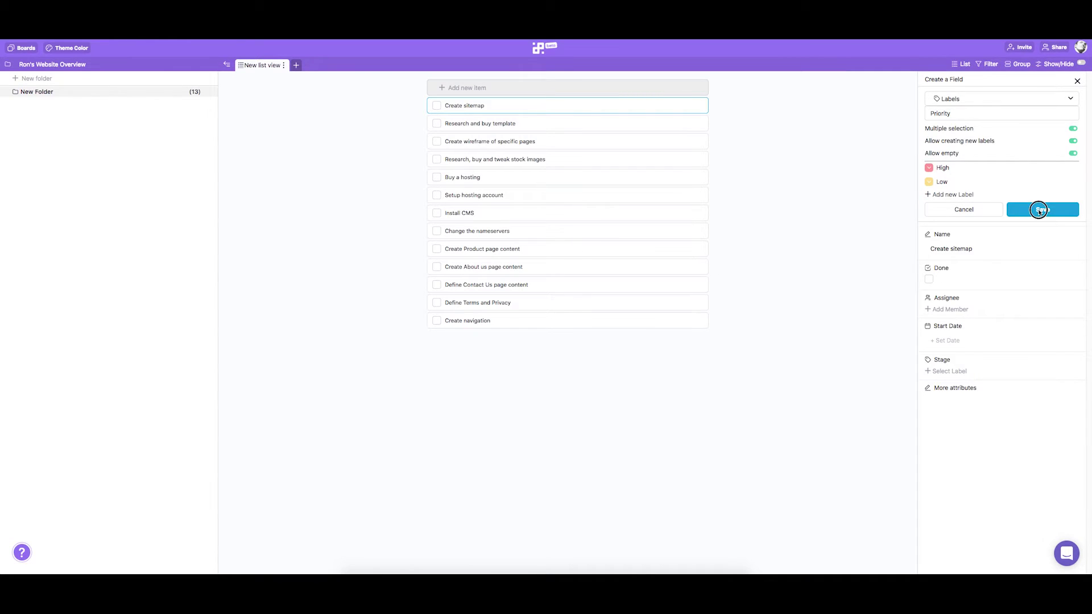
# Step: Add a Long Text field named "Description" with no default value
pyautogui.click(956, 102)
pyautogui.click(966, 181)
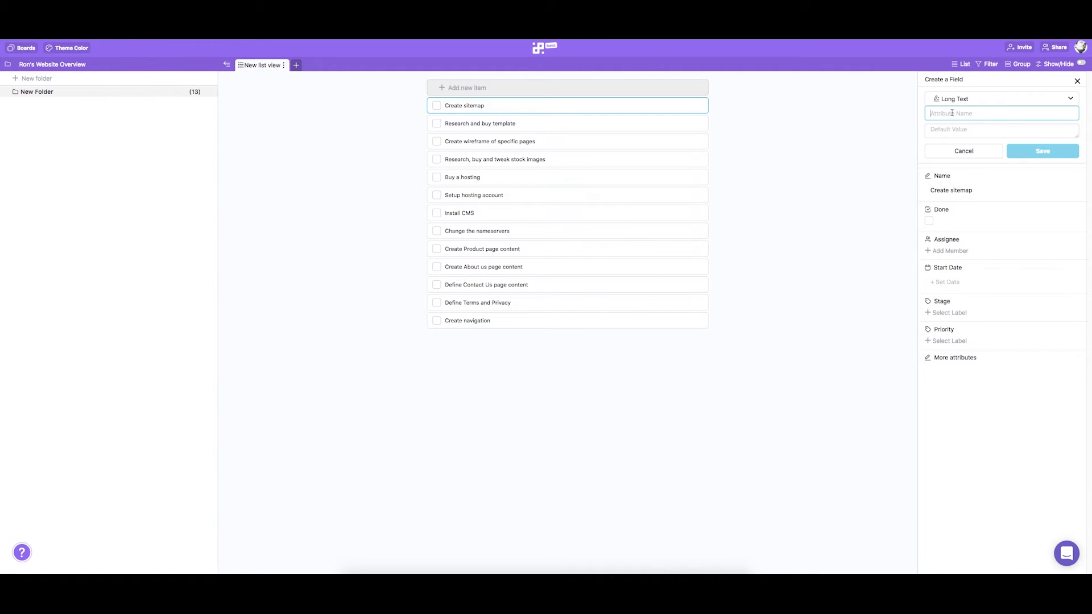
pyautogui.write('Description')
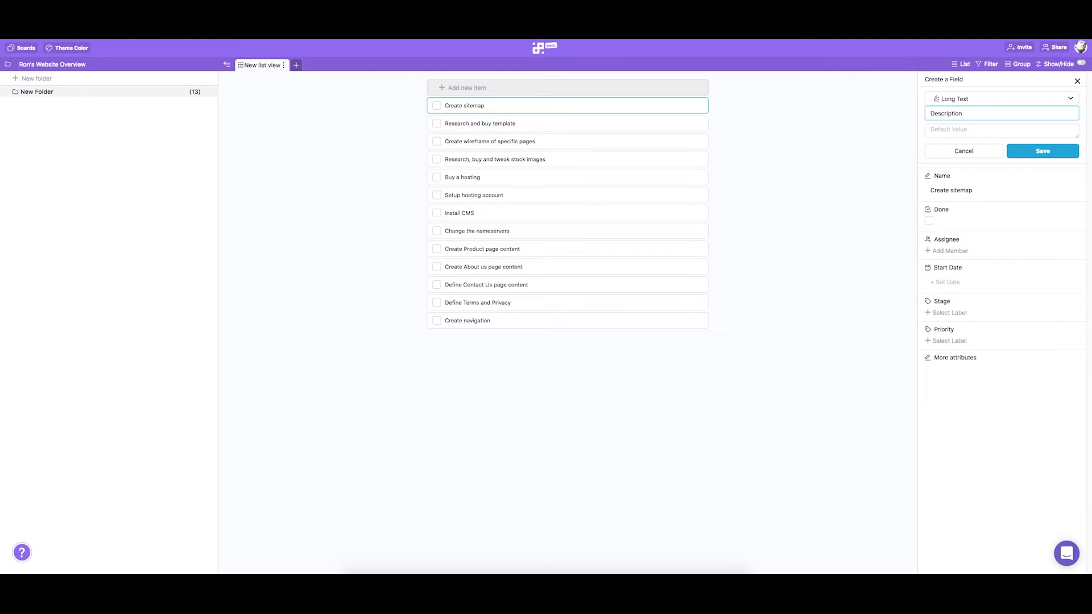
pyautogui.click(1035, 153)
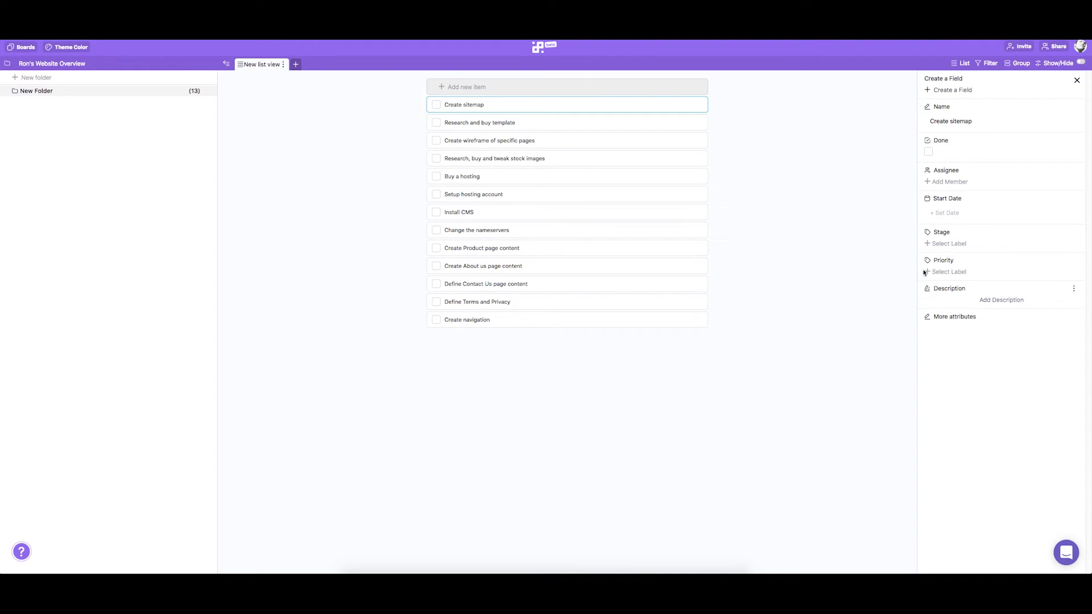
# Step: Assign a team member to every task in the list, starting with Create sitemap
pyautogui.click(944, 182)
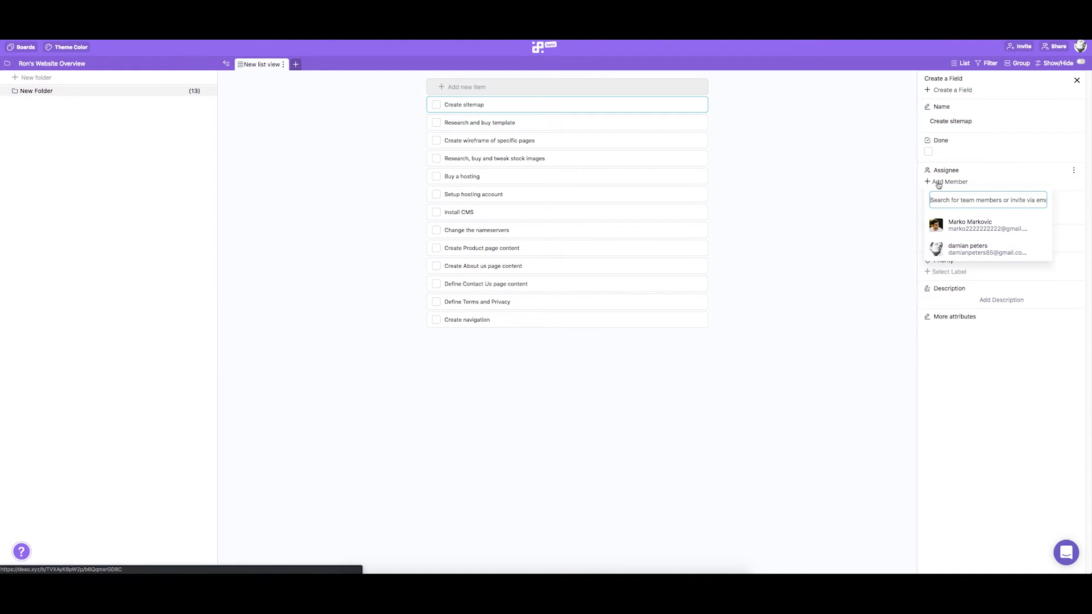
pyautogui.click(961, 246)
pyautogui.click(651, 128)
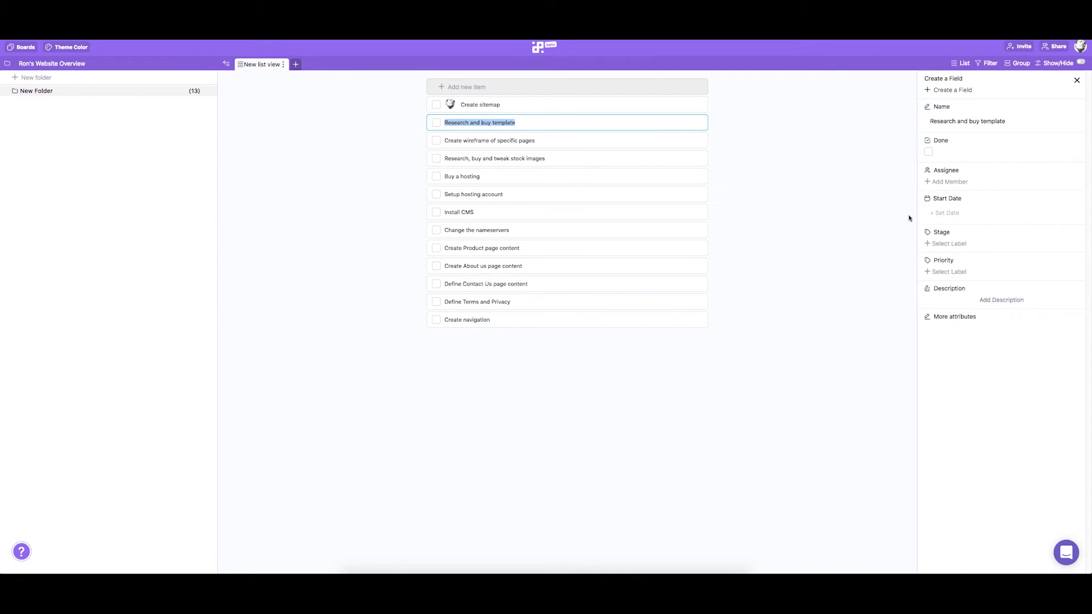
pyautogui.click(945, 182)
pyautogui.click(961, 246)
pyautogui.click(569, 176)
pyautogui.click(568, 248)
pyautogui.click(944, 182)
pyautogui.click(961, 246)
# Step: Set start dates in November 2018 for all tasks, from the 1st for Create sitemap to the 15th for Create navigation
pyautogui.click(568, 105)
pyautogui.click(569, 158)
pyautogui.click(947, 216)
pyautogui.click(963, 268)
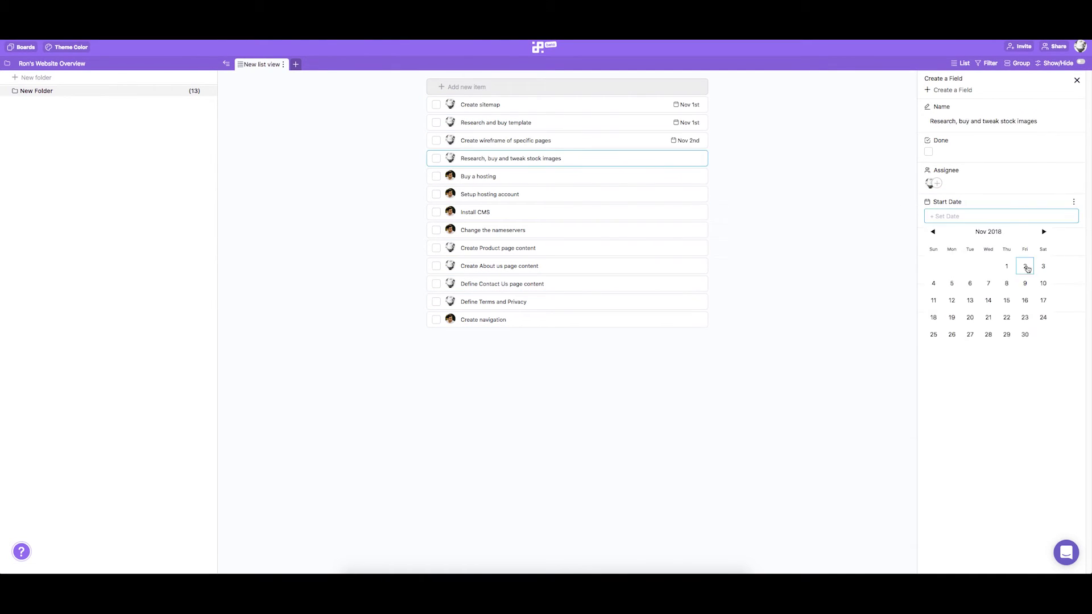
pyautogui.click(673, 254)
pyautogui.click(947, 216)
pyautogui.click(689, 322)
# Step: Give every task a Stage label of To Do, Doing or Done, and check off "Research, buy and tweak stock images"
pyautogui.click(569, 141)
pyautogui.click(944, 247)
pyautogui.click(436, 158)
pyautogui.click(569, 194)
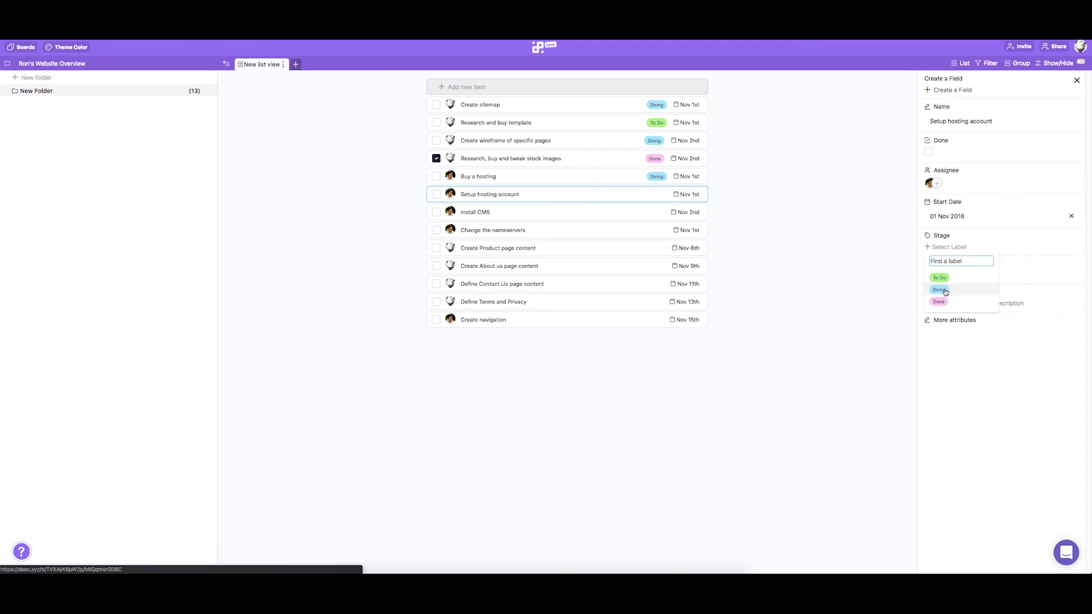
pyautogui.click(569, 284)
pyautogui.click(569, 301)
# Step: Set the Priority to High for "Research and buy template" and "Buy a hosting", and to Low for "Create navigation"
pyautogui.click(569, 122)
pyautogui.click(569, 177)
pyautogui.click(568, 319)
# Step: Rename "Buy a hosting" to "Buy a domain" and save its description as "We should buy a domain: RonDevs.com"
pyautogui.click(569, 176)
pyautogui.click(1001, 304)
pyautogui.write('We should buy a domain: RonDevs.com')
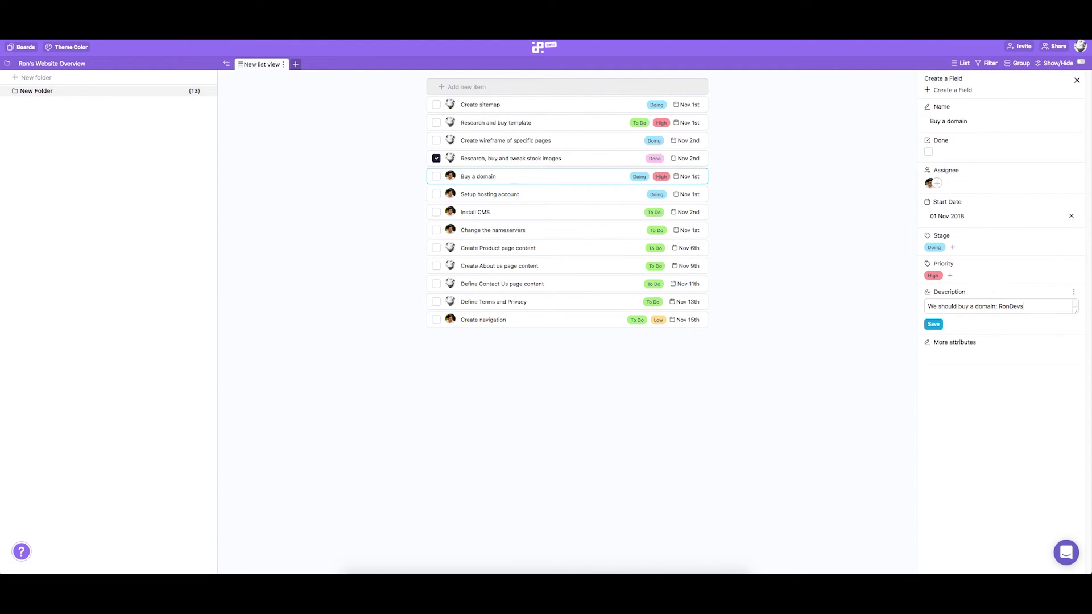
pyautogui.click(930, 324)
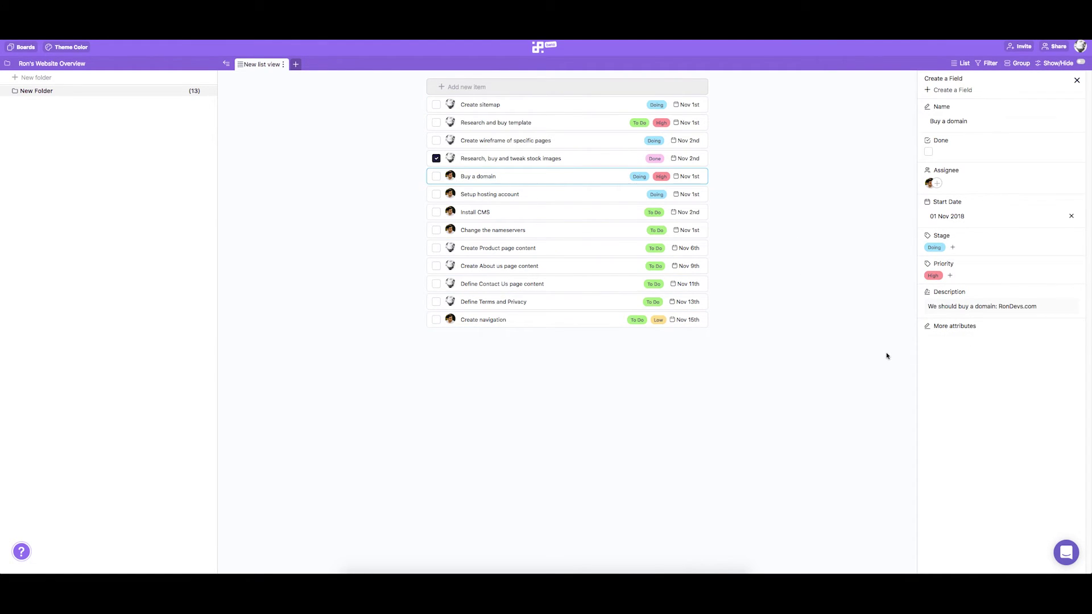
# Step: Create a folder with a list view from scratch and name it "Research"
pyautogui.click(45, 81)
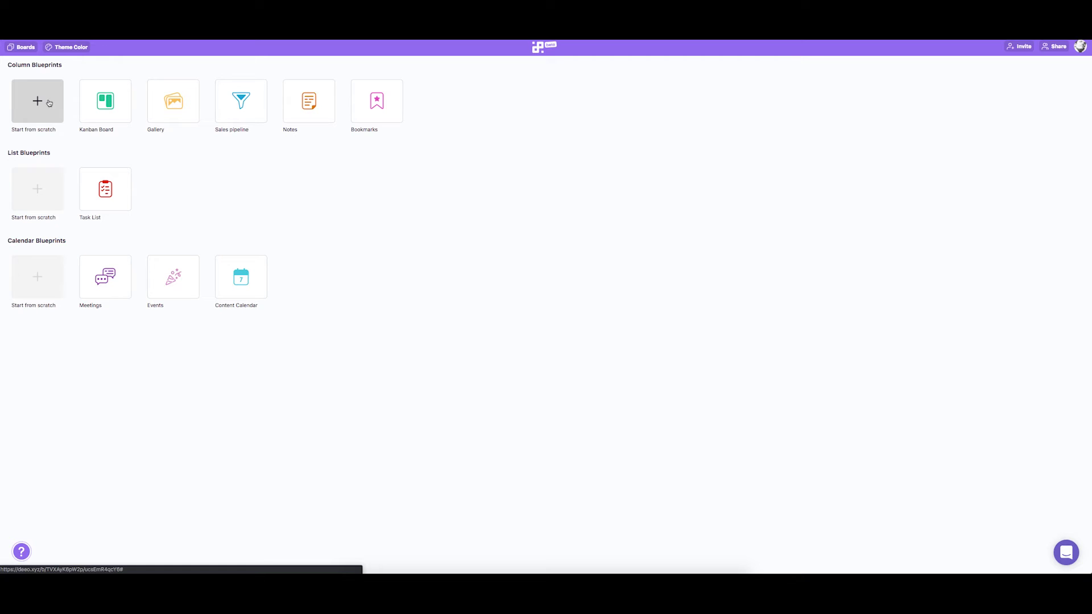
pyautogui.click(47, 182)
pyautogui.doubleClick(49, 103)
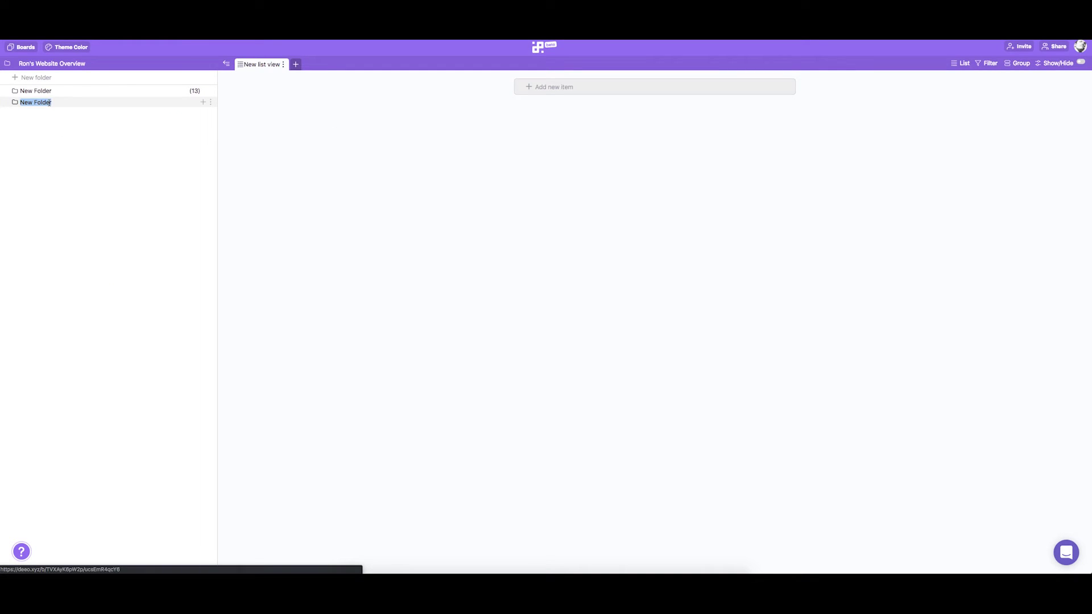
pyautogui.write('Research')
pyautogui.press('Return')
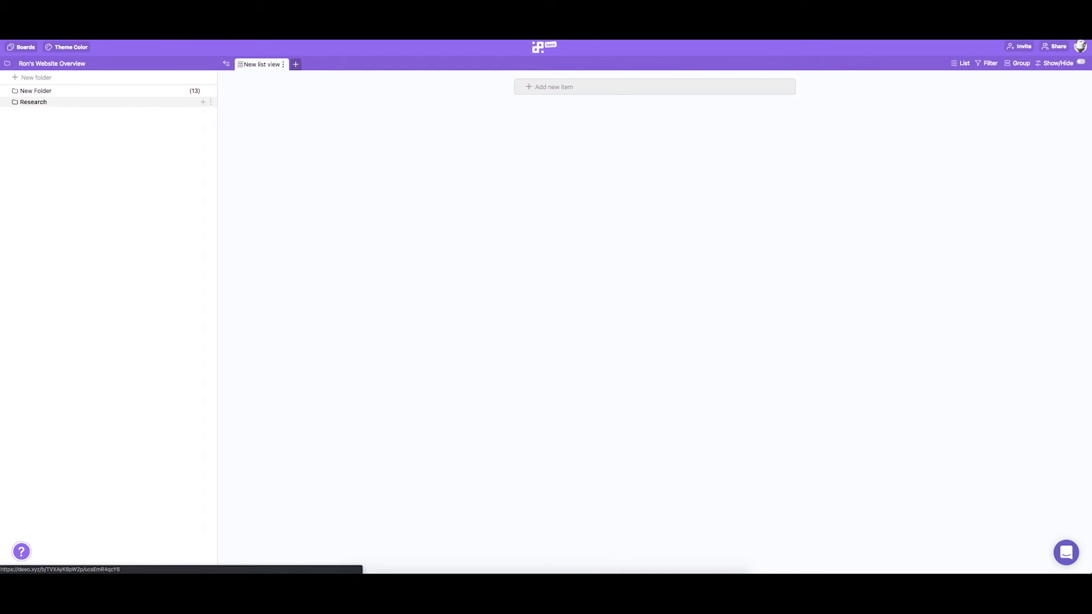
# Step: Create two more list folders from scratch, named "Website Dev" and "Content"
pyautogui.click(44, 80)
pyautogui.click(41, 176)
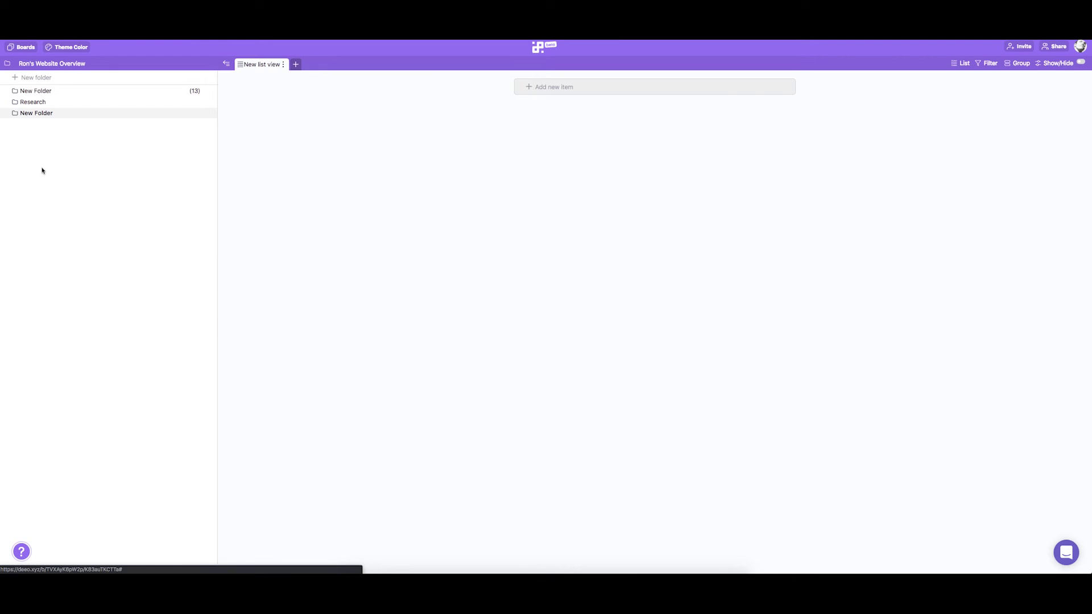
pyautogui.write('Website Dev')
pyautogui.click(34, 77)
pyautogui.click(36, 176)
pyautogui.write('Content')
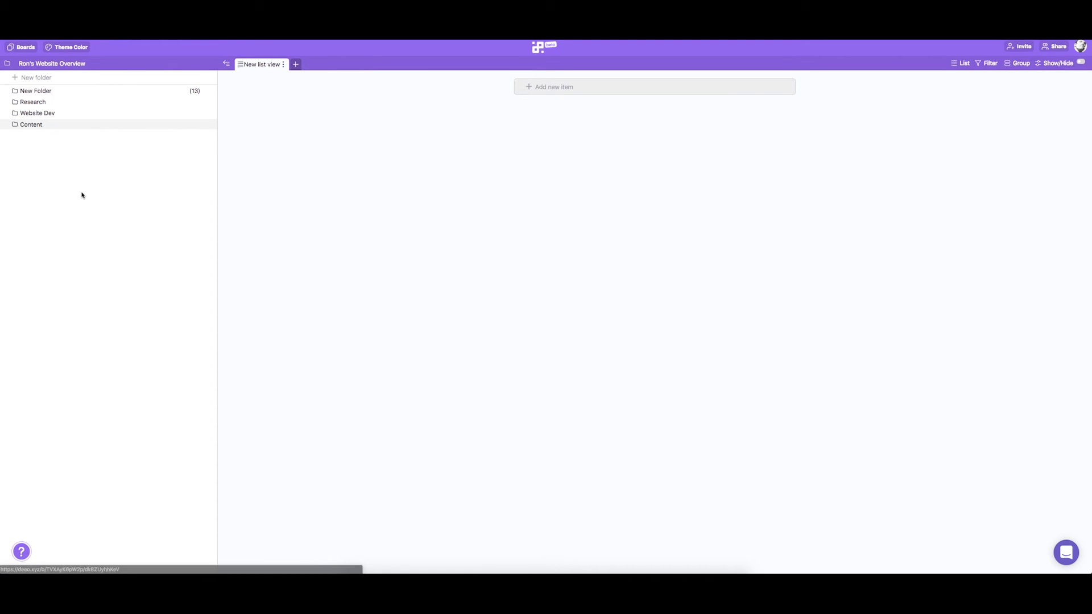
pyautogui.press('Return')
# Step: Move the New Folder tasks into the other folders: four to Research, five to Website Dev and four to Content
pyautogui.click(36, 91)
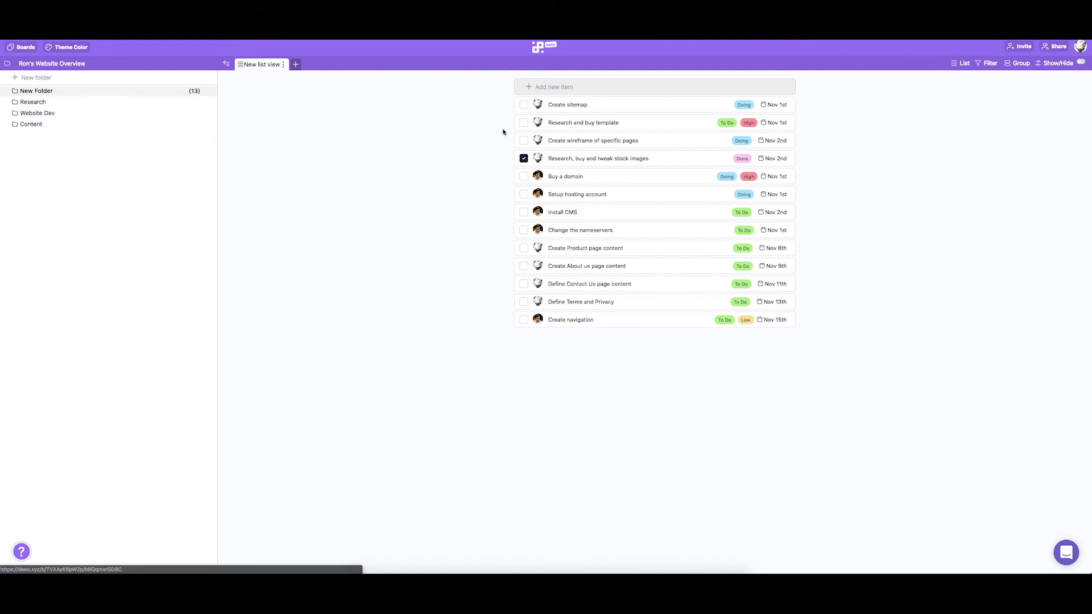
pyautogui.moveTo(517, 114); pyautogui.dragTo(149, 102)
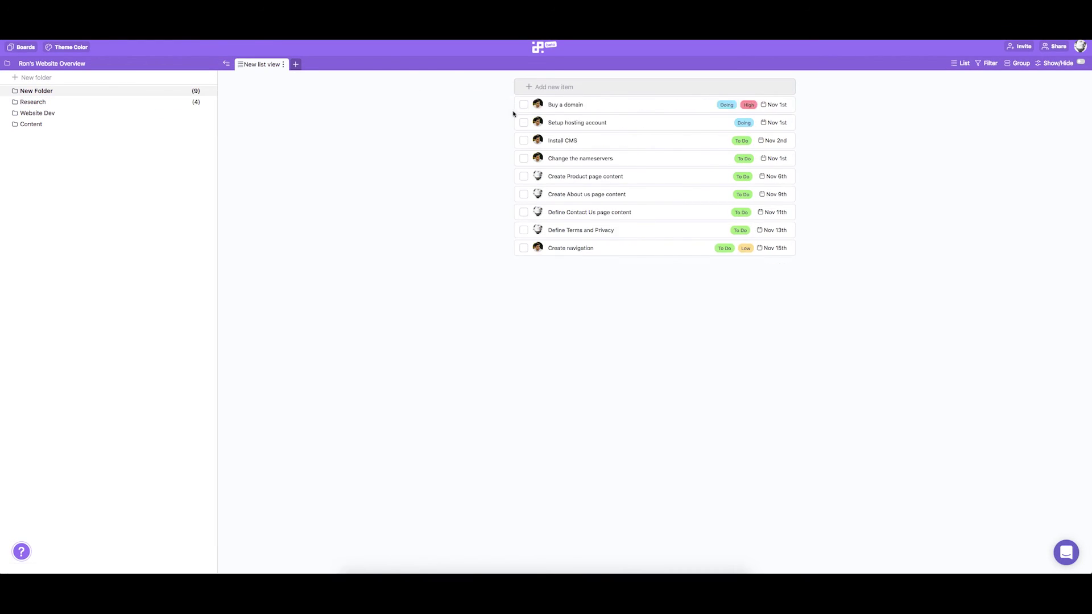
pyautogui.moveTo(517, 114); pyautogui.dragTo(176, 112)
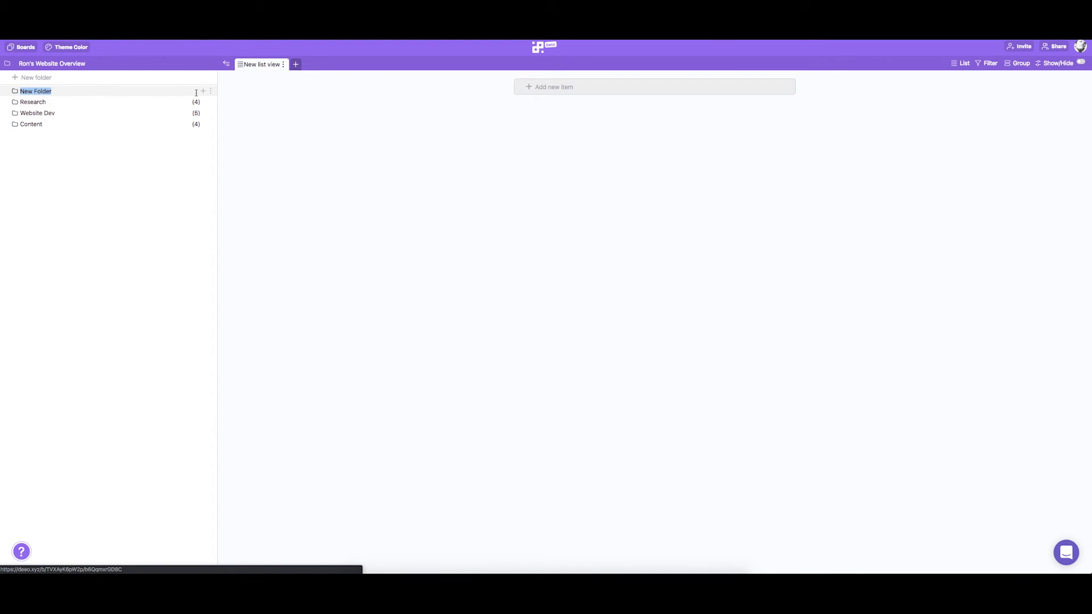
# Step: Delete the emptied New Folder and open the Research folder
pyautogui.click(211, 91)
pyautogui.click(219, 108)
pyautogui.click(103, 93)
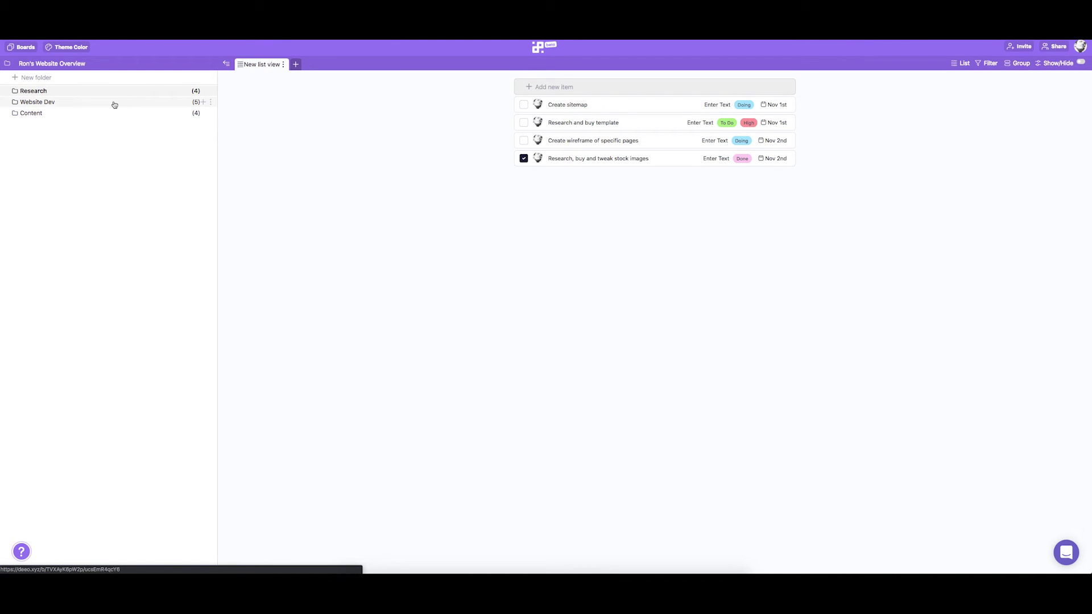
# Step: Review the tasks in the Website Dev and Content folders, and return to Research
pyautogui.click(114, 104)
pyautogui.click(110, 117)
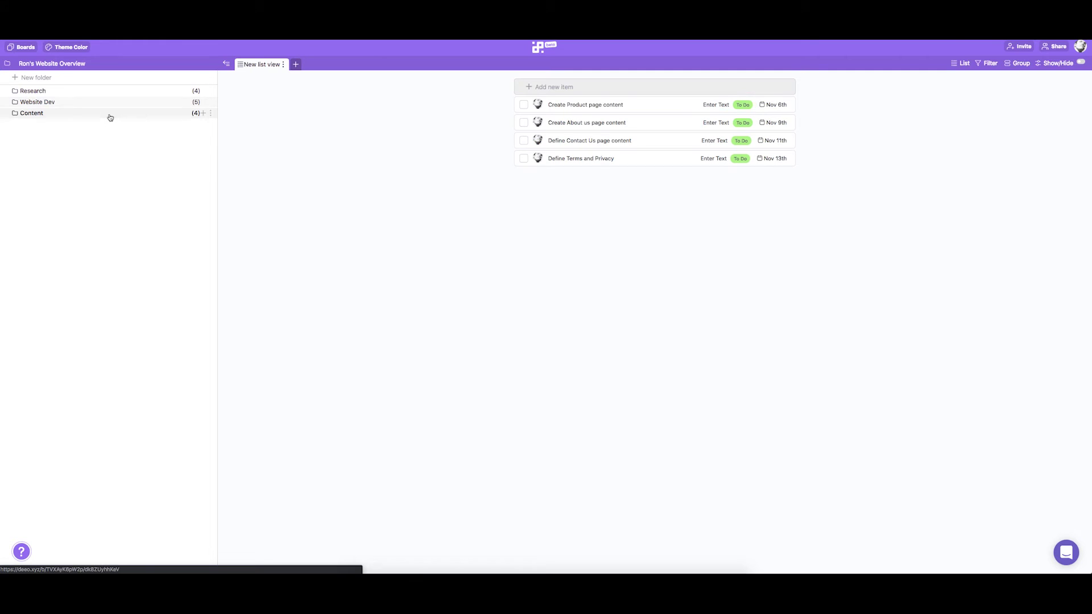
pyautogui.click(106, 102)
pyautogui.click(105, 95)
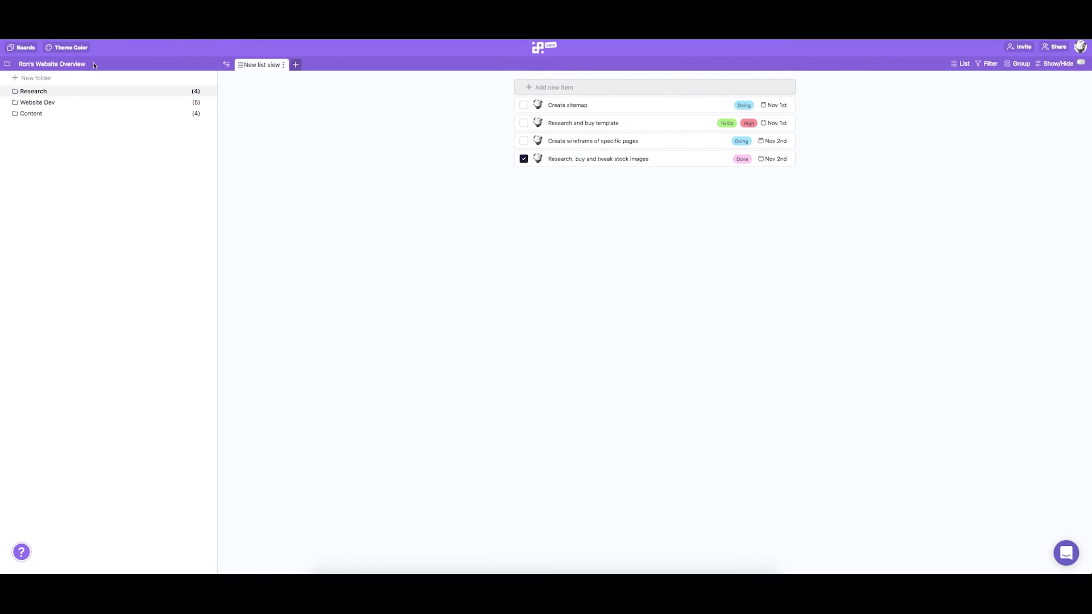
# Step: Add a Columns view for the whole Website Overview board, grouped by the Stage attribute
pyautogui.click(77, 64)
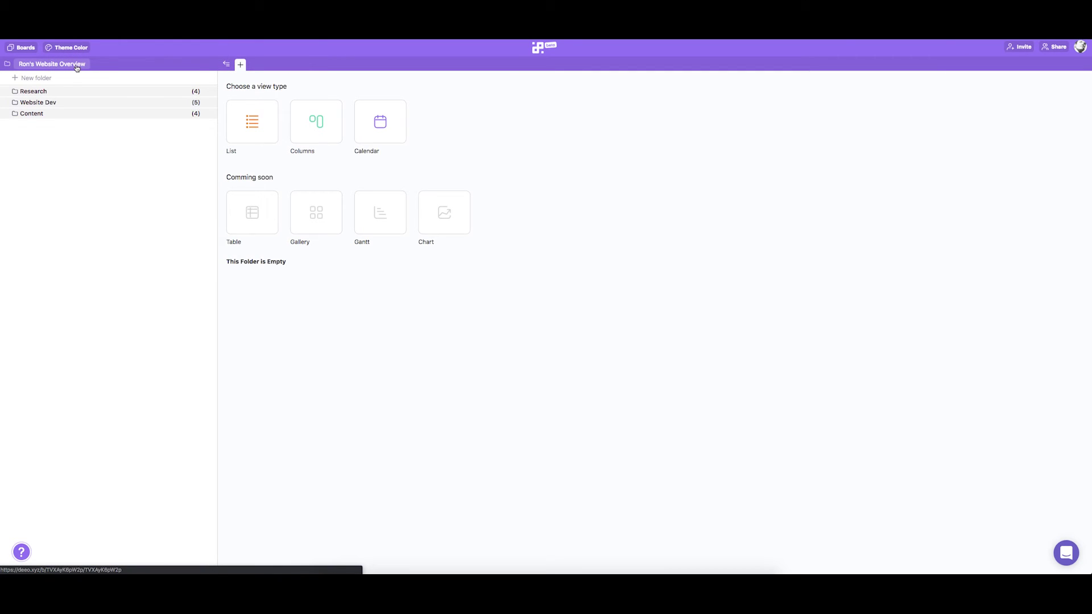
pyautogui.click(315, 121)
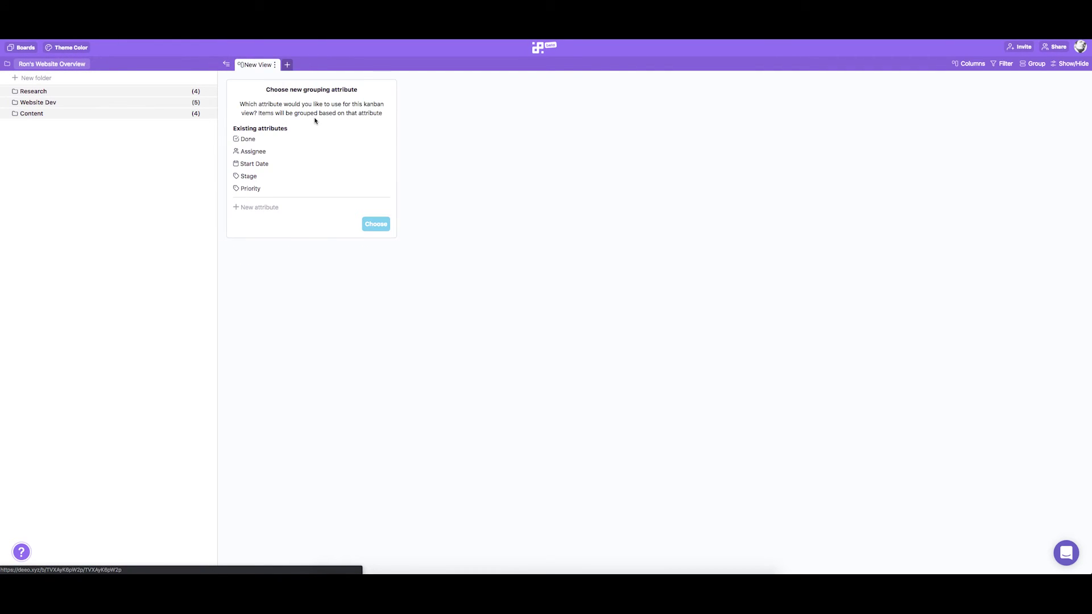
pyautogui.click(254, 177)
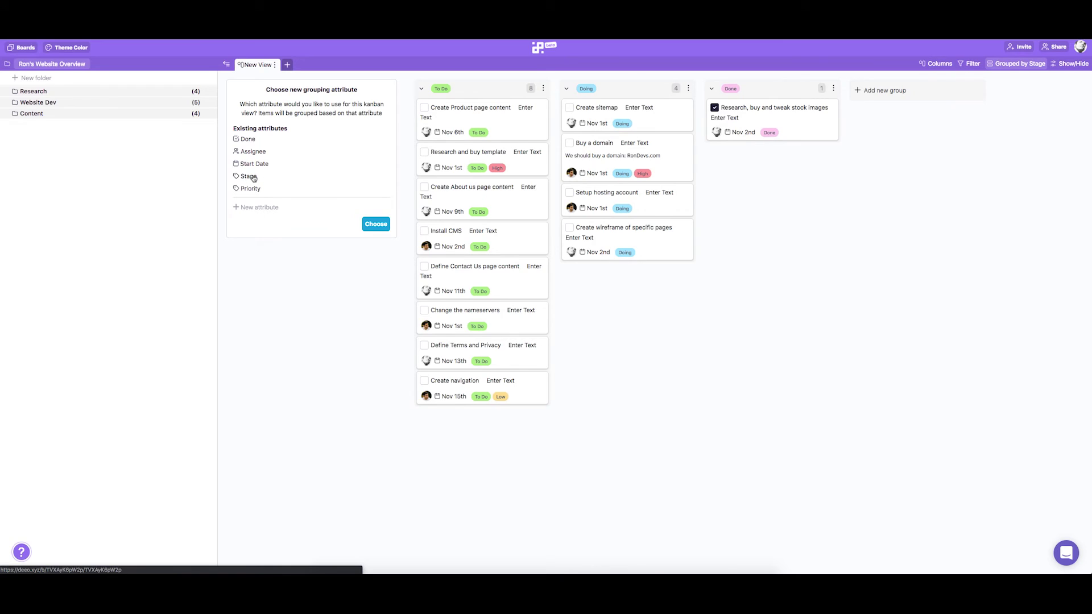
pyautogui.click(381, 225)
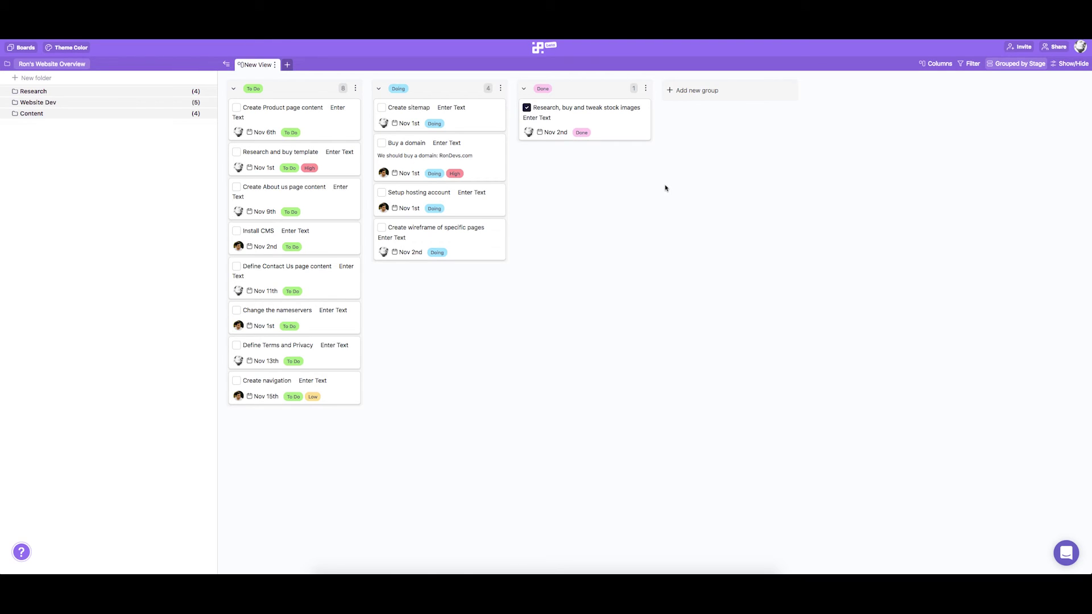
# Step: Move the Create sitemap card from the Doing column to Done and check it off
pyautogui.click(455, 124)
pyautogui.moveTo(455, 124); pyautogui.dragTo(586, 128)
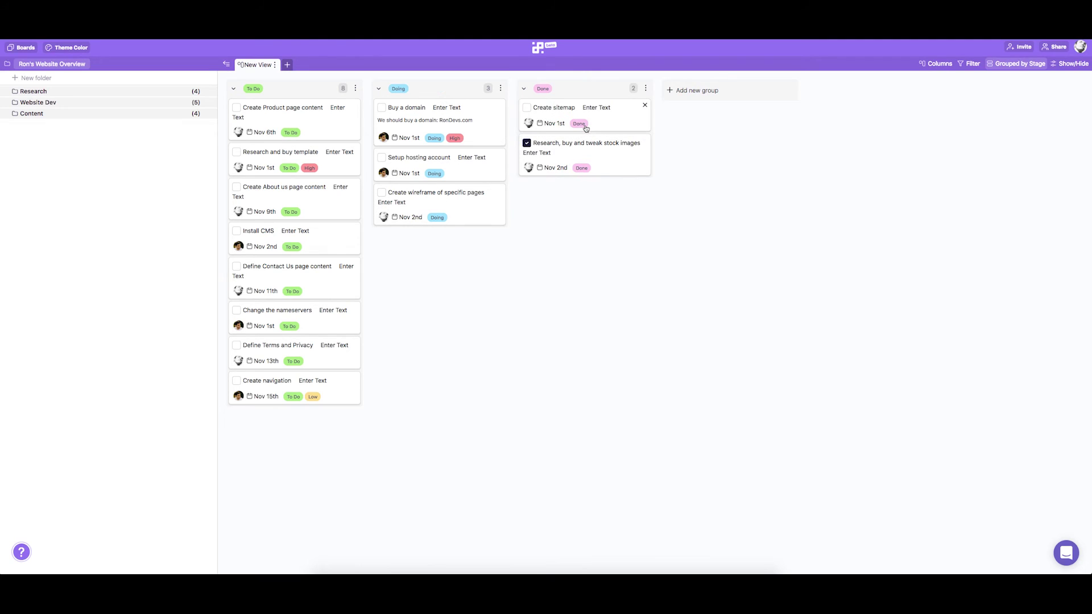
pyautogui.click(527, 108)
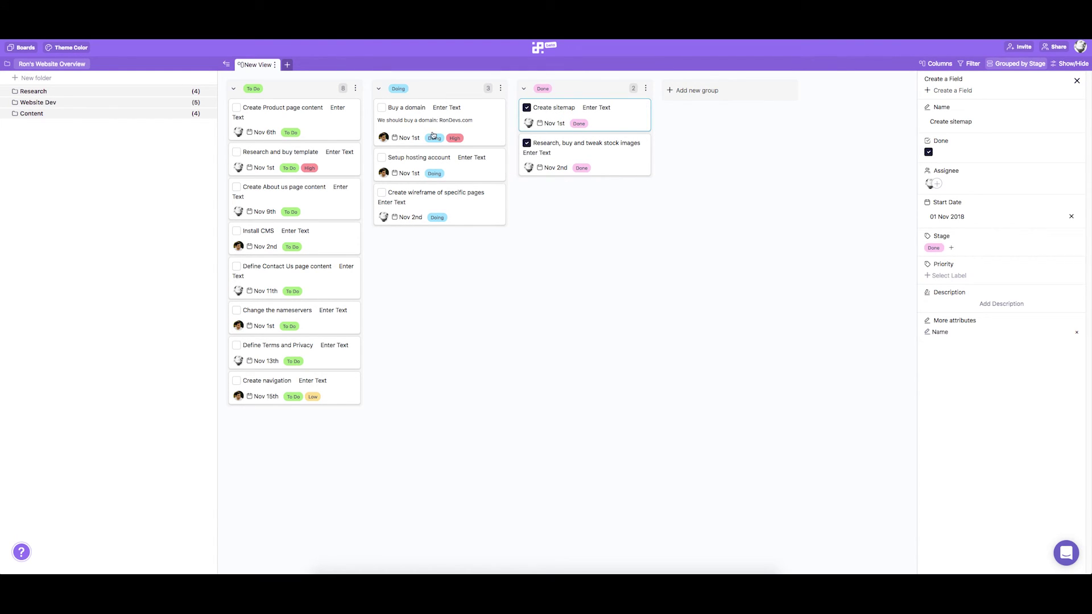
# Step: Rename the board's new columns view as "Stages"
pyautogui.doubleClick(261, 66)
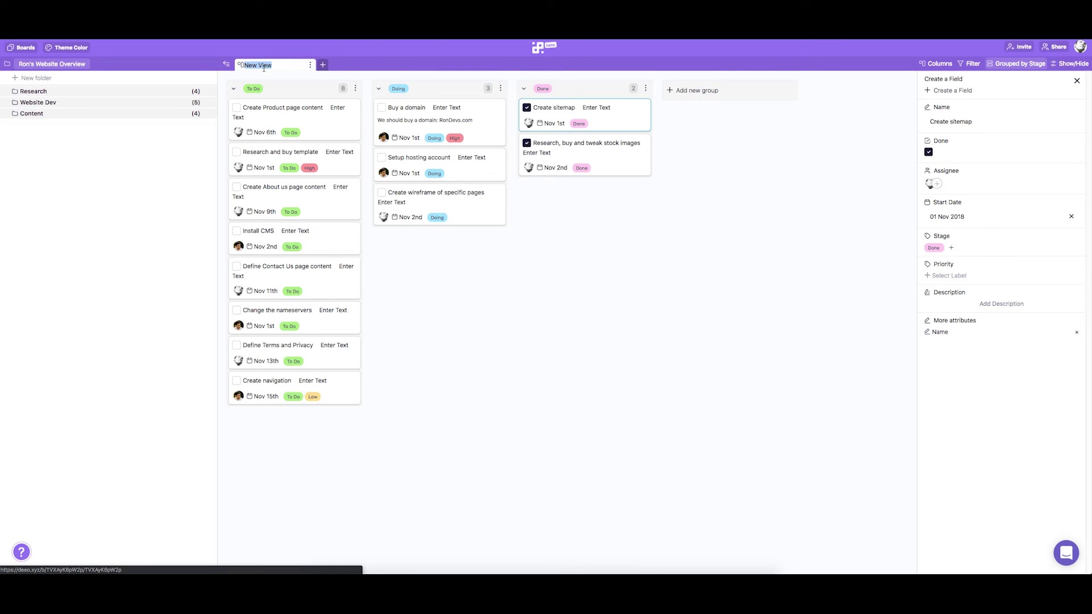
pyautogui.write('Stages')
pyautogui.press('Return')
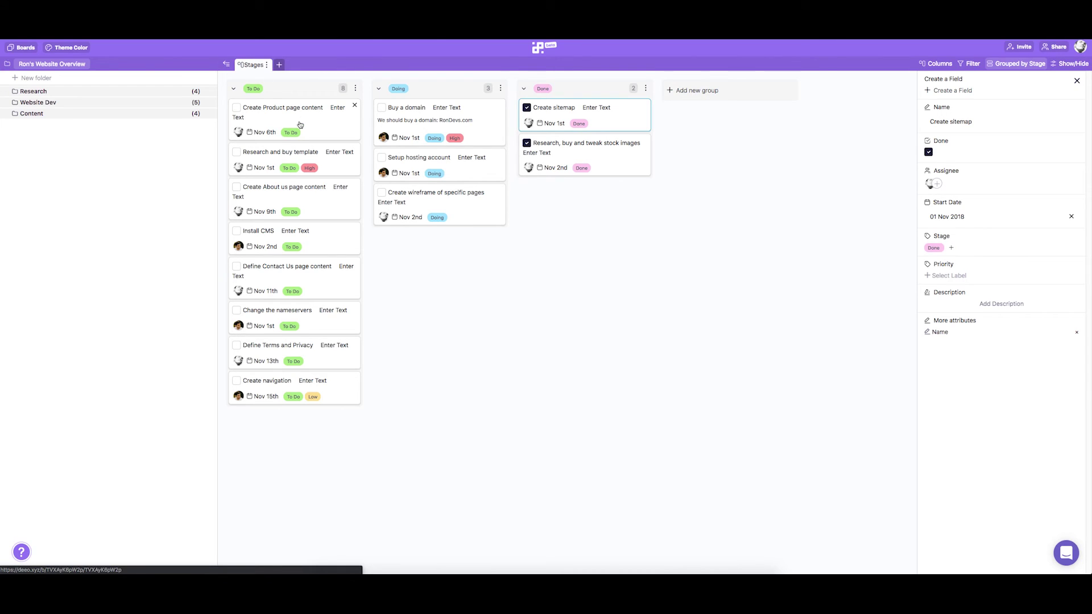
# Step: Add a List view to the board and name it "Only My Tasks"
pyautogui.click(278, 65)
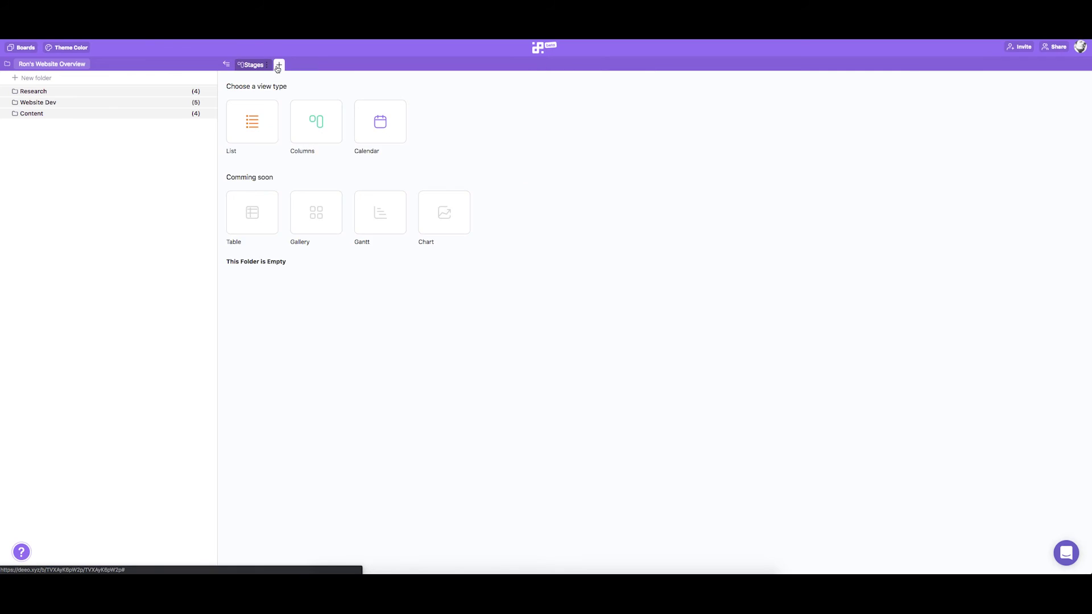
pyautogui.click(259, 122)
pyautogui.doubleClick(293, 65)
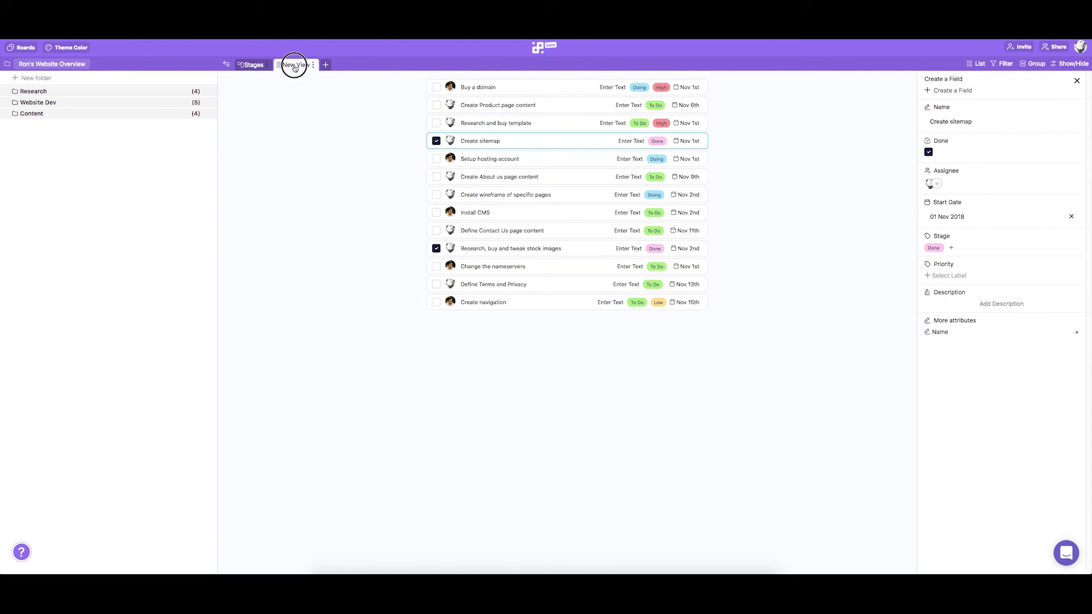
pyautogui.write('Only My Tas')
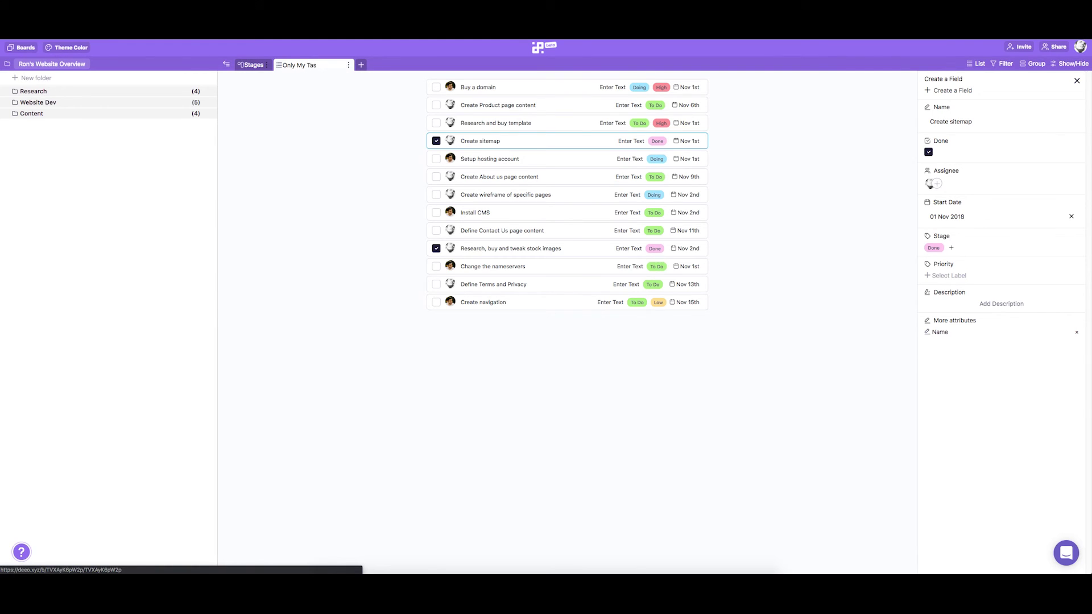
pyautogui.write('ks')
pyautogui.press('Return')
# Step: Filter the Only My Tasks view to items where Assignee is the second listed team member
pyautogui.click(1005, 66)
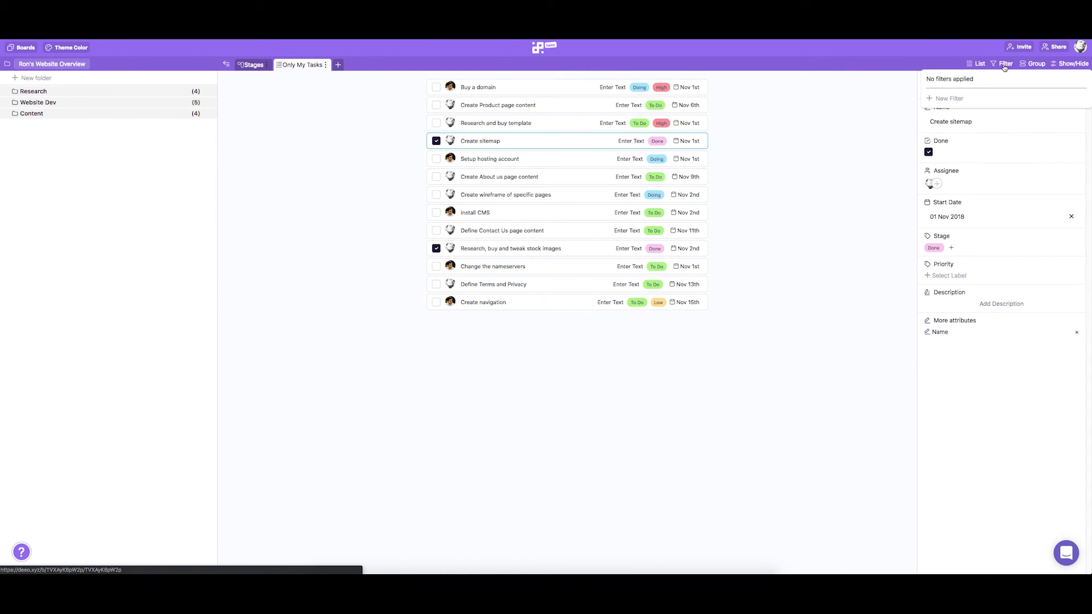
pyautogui.click(951, 96)
pyautogui.click(965, 95)
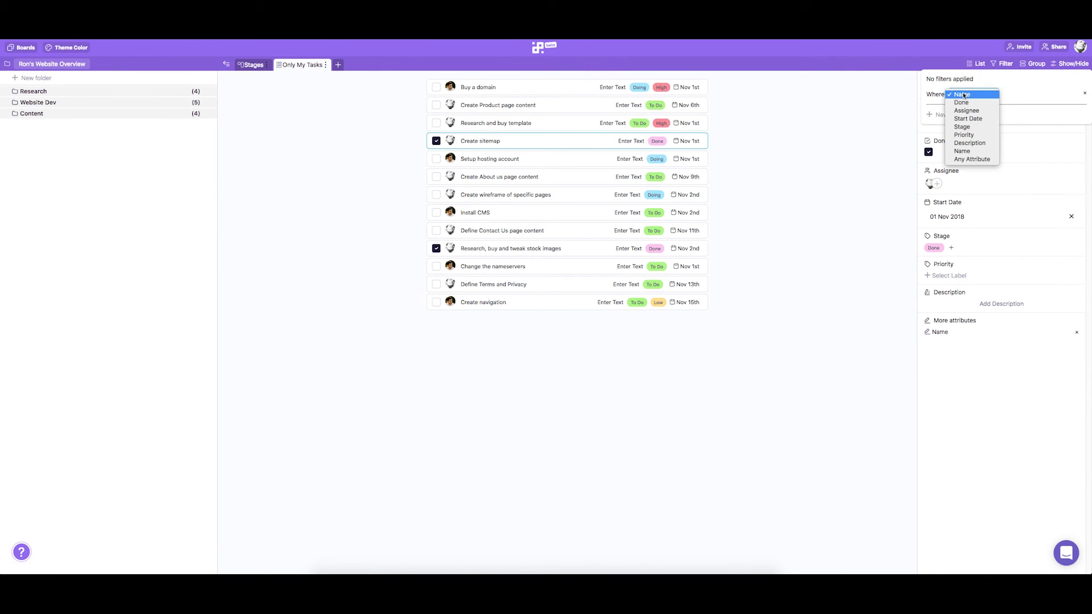
pyautogui.click(963, 103)
pyautogui.click(1057, 84)
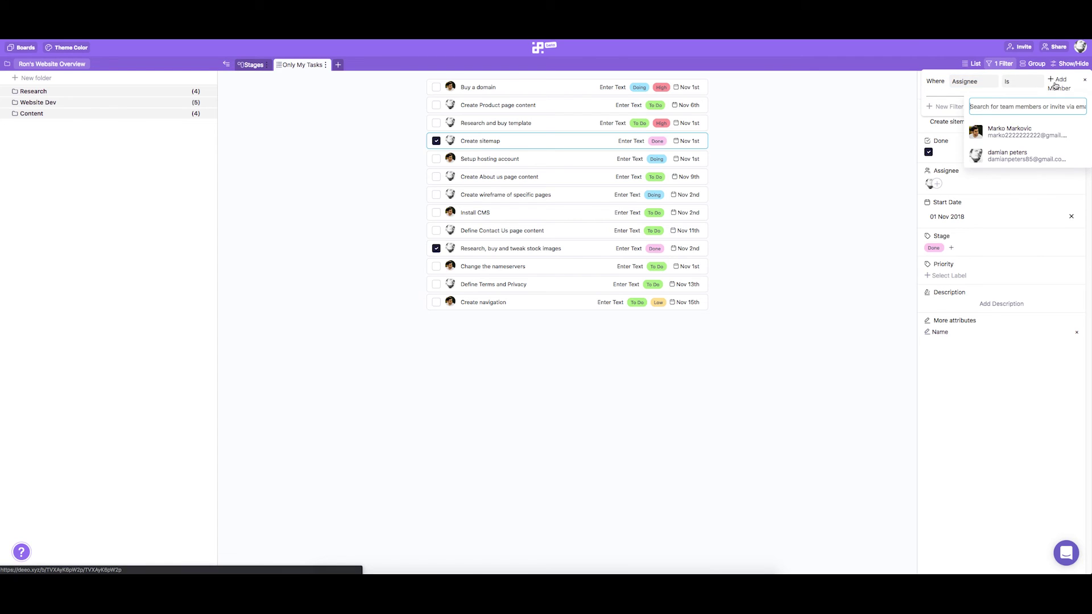
pyautogui.click(1024, 153)
pyautogui.click(853, 156)
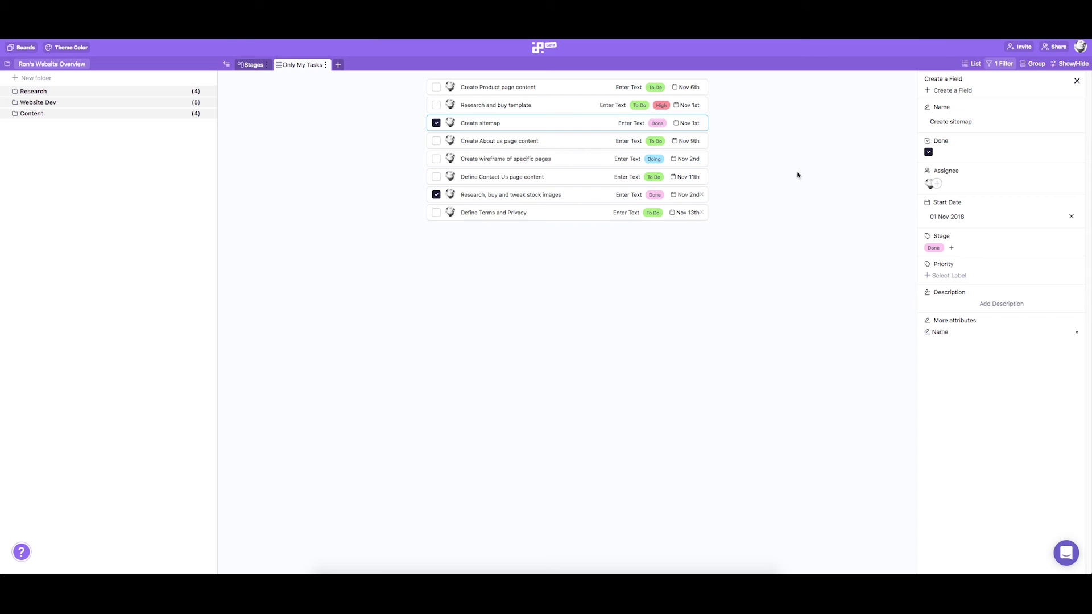
# Step: Group the tasks in the Only My Tasks view by Stage
pyautogui.click(1032, 66)
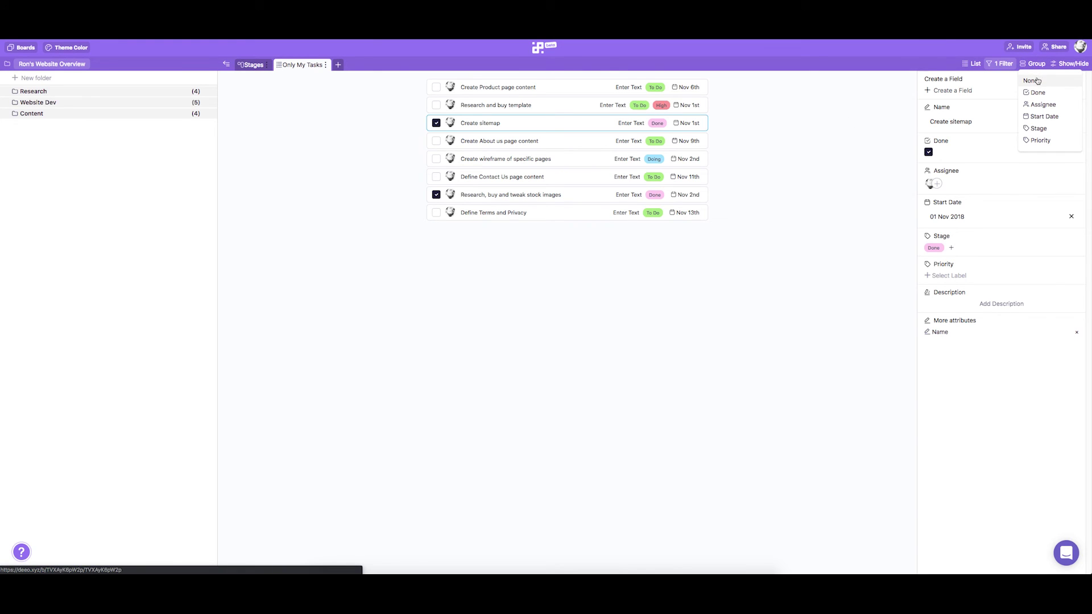
pyautogui.click(1048, 129)
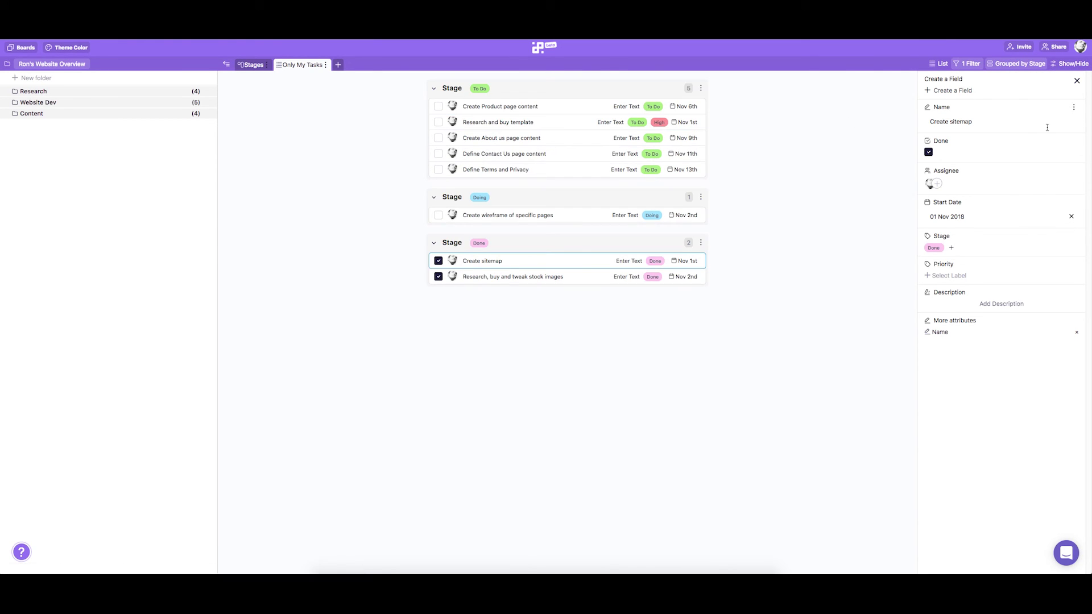
# Step: Add a Columns view to the board, grouped by Assignee, and name it "Tasks By Member"
pyautogui.click(338, 64)
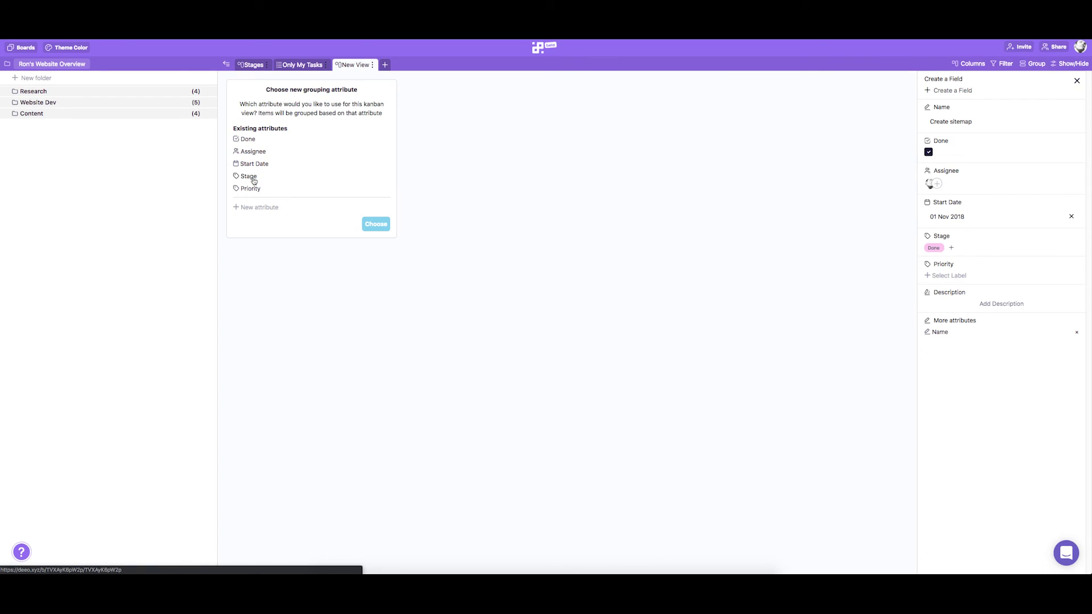
pyautogui.click(256, 152)
pyautogui.click(375, 224)
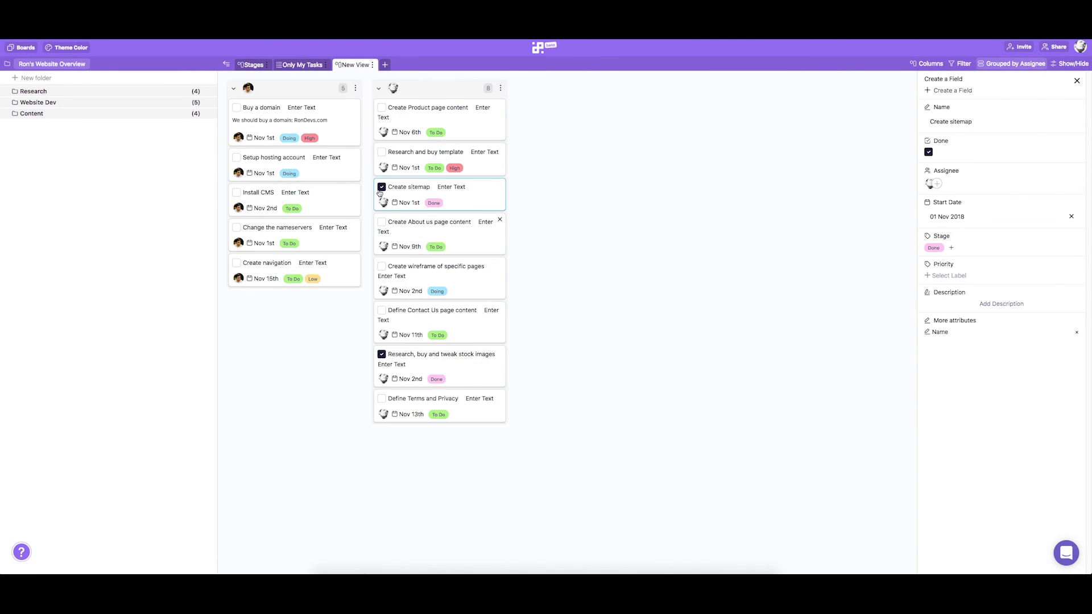
pyautogui.doubleClick(357, 65)
pyautogui.write('Tas')
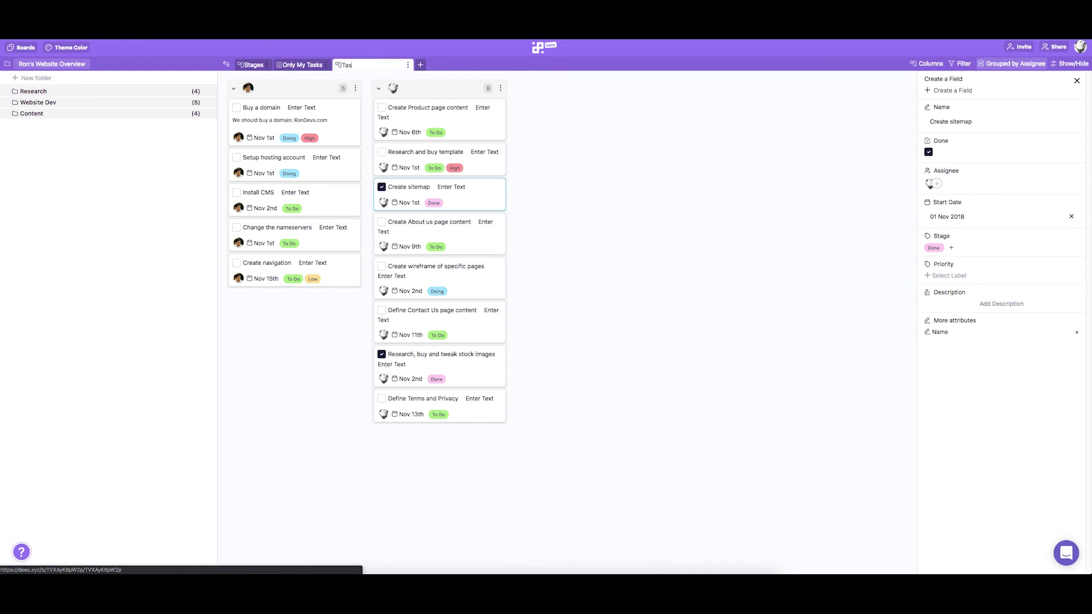
pyautogui.write('ks By Member')
pyautogui.press('Return')
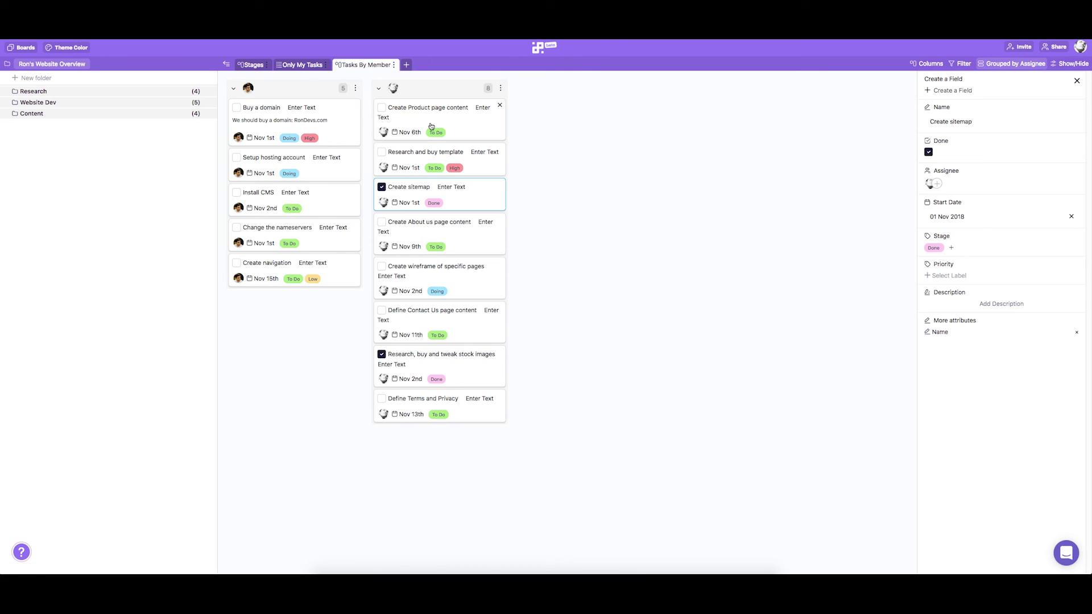
# Step: Add a Calendar view to the board and name it "Calendar"
pyautogui.click(406, 65)
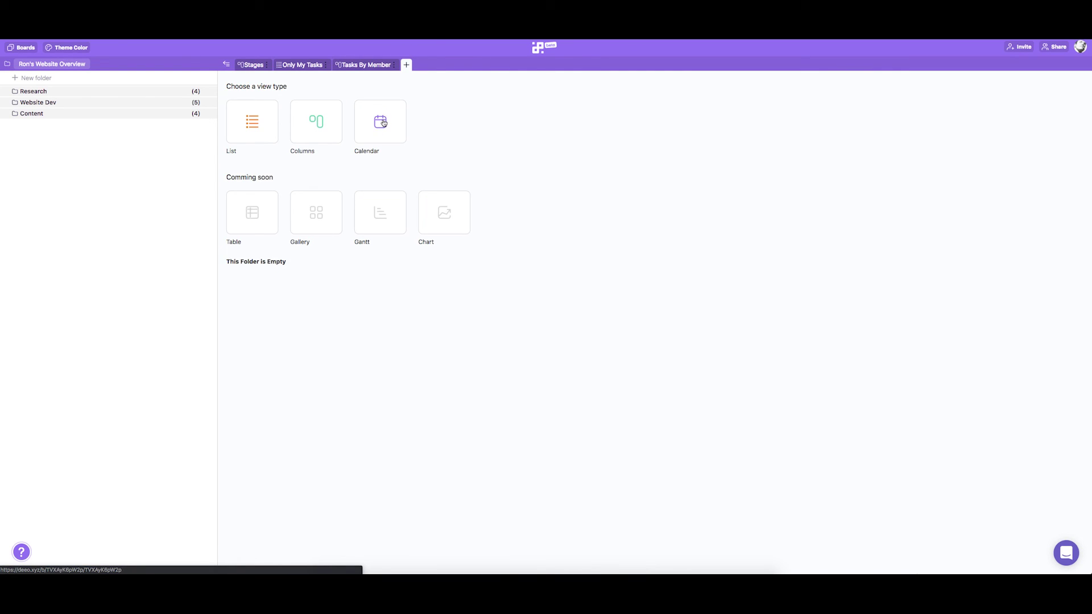
pyautogui.click(384, 123)
pyautogui.doubleClick(423, 66)
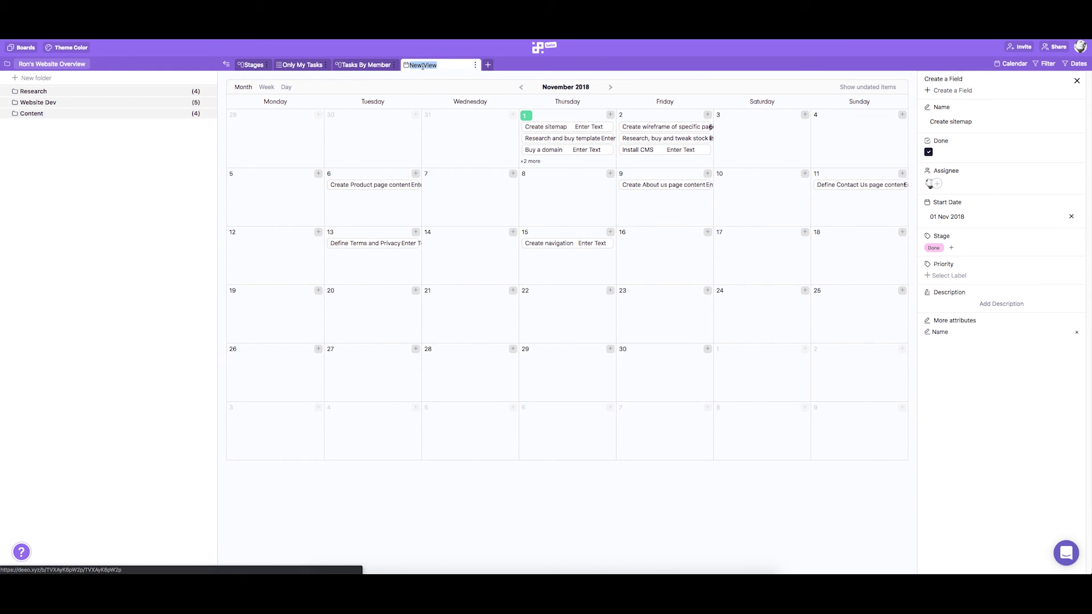
pyautogui.write('Calendar')
pyautogui.press('Return')
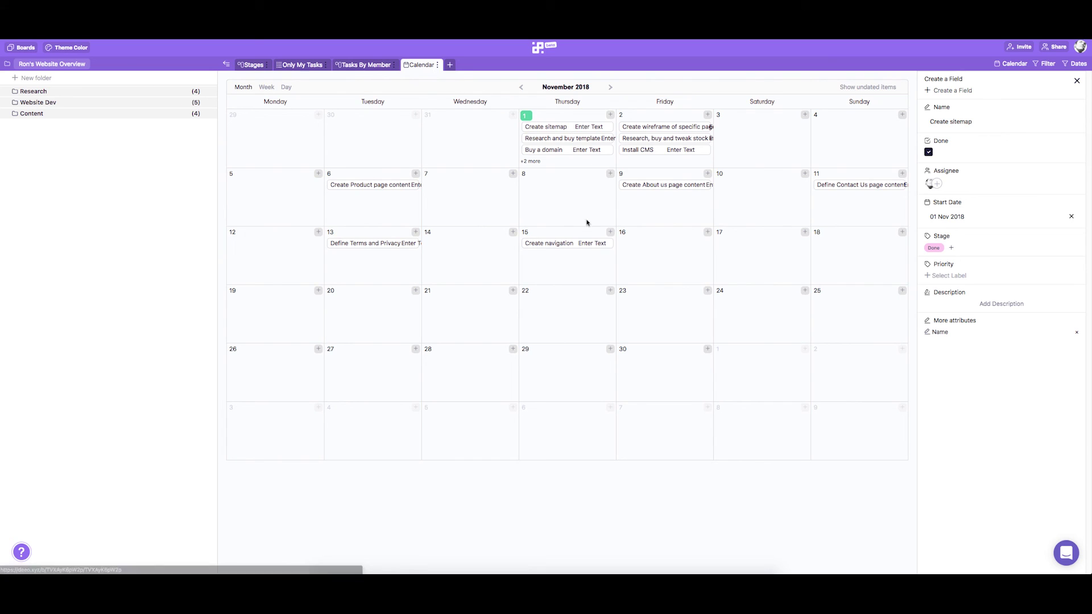
# Step: Look through the board's Tasks By Member, Only My Tasks and Stages views
pyautogui.click(367, 65)
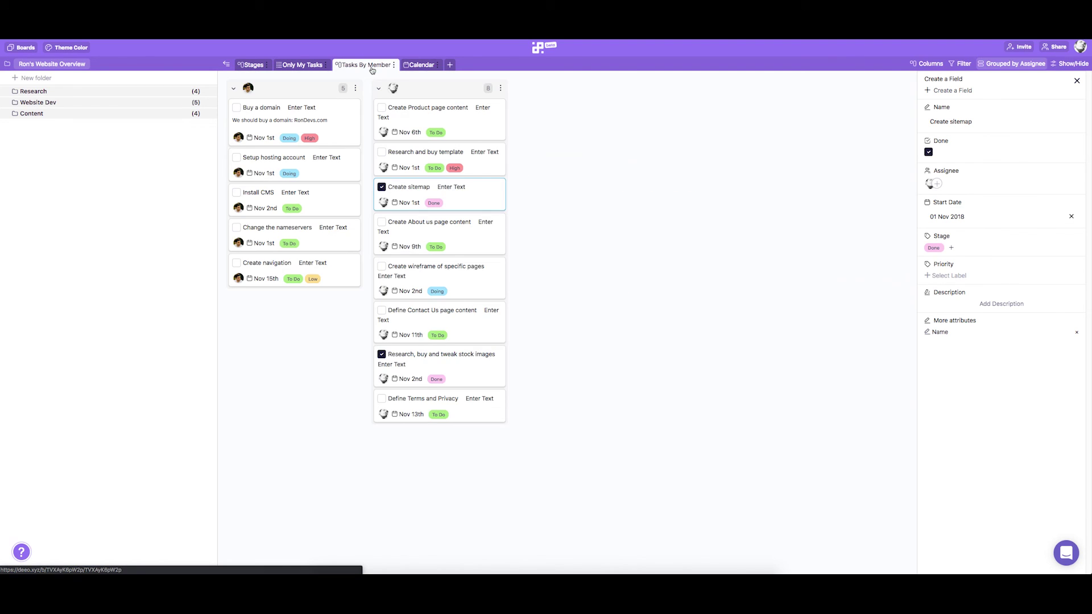
pyautogui.click(306, 69)
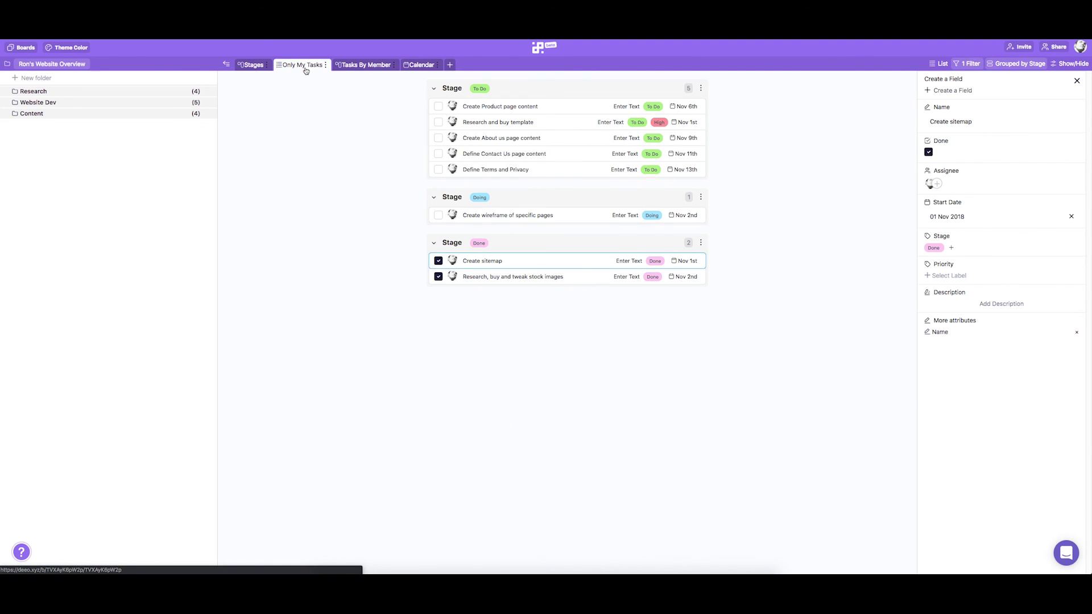
pyautogui.click(262, 67)
# Step: In the Calendar view, reschedule the Create sitemap and Create wireframe of specific pages tasks to November 3, 2018
pyautogui.click(421, 65)
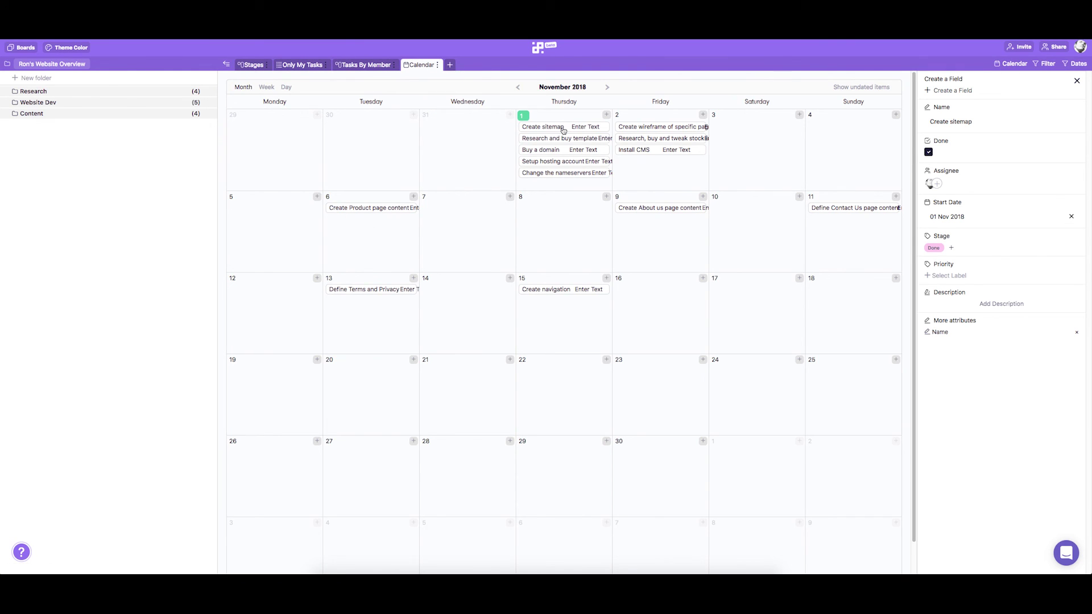
pyautogui.moveTo(563, 130); pyautogui.dragTo(746, 135)
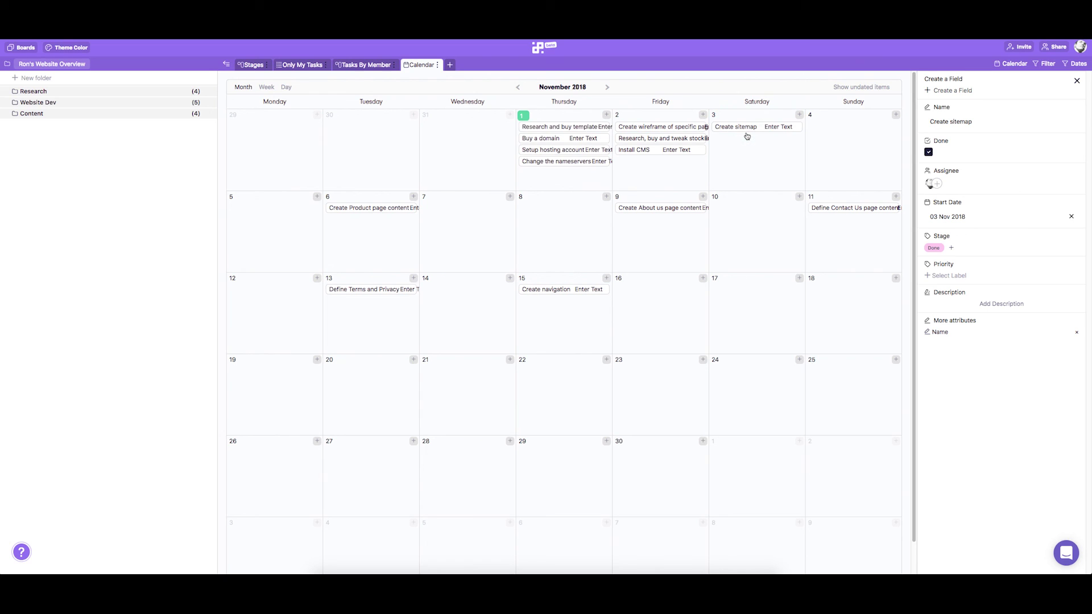
pyautogui.moveTo(667, 129); pyautogui.dragTo(740, 152)
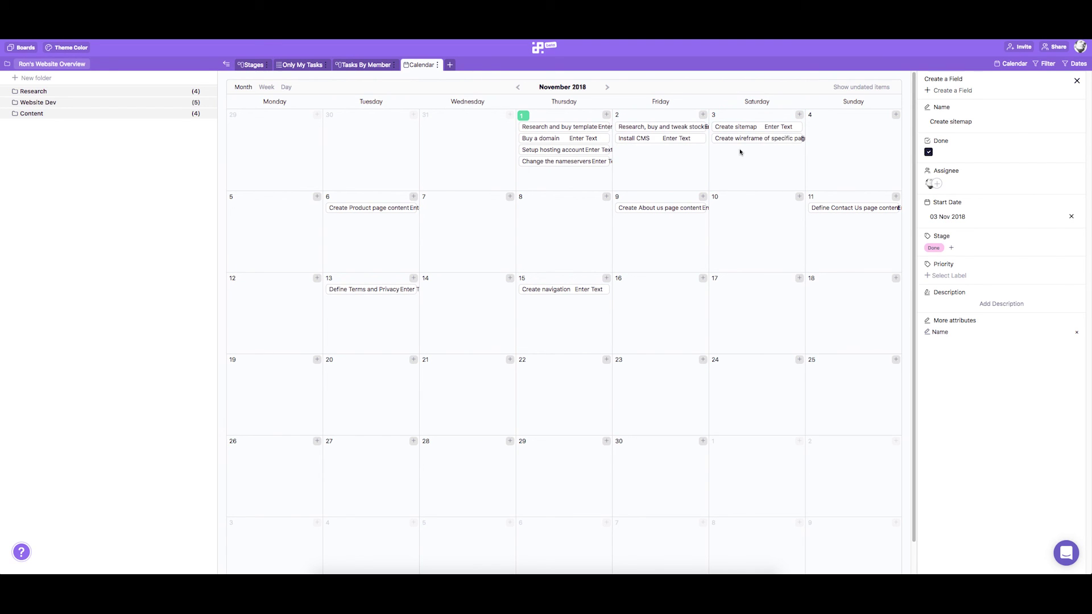
# Step: Check the two rescheduled tasks' dates across the Tasks By Member, Only My Tasks and Stages views
pyautogui.click(350, 66)
pyautogui.click(306, 66)
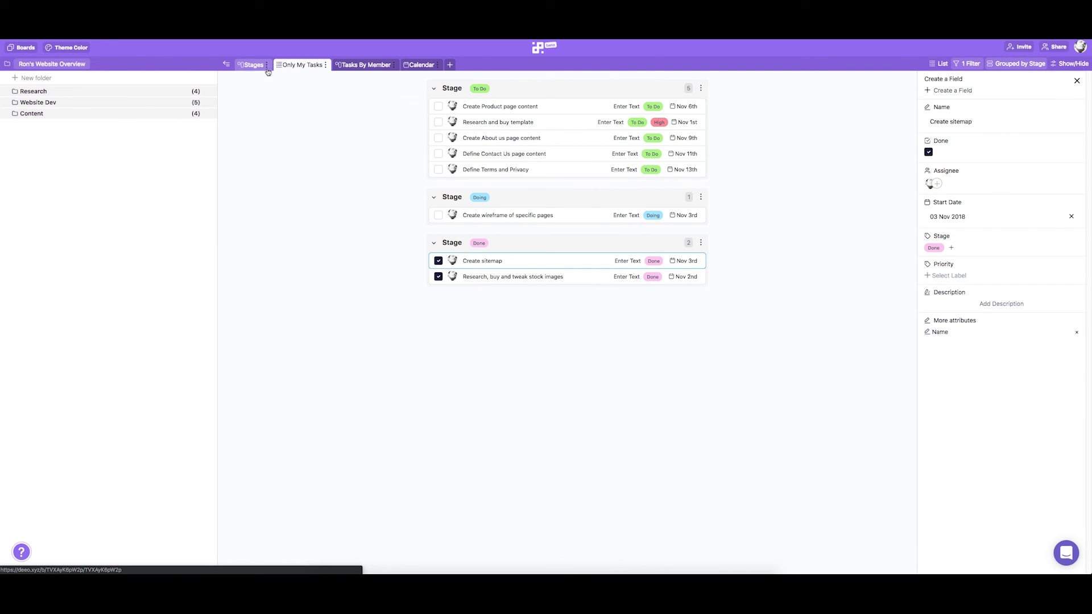
pyautogui.click(255, 66)
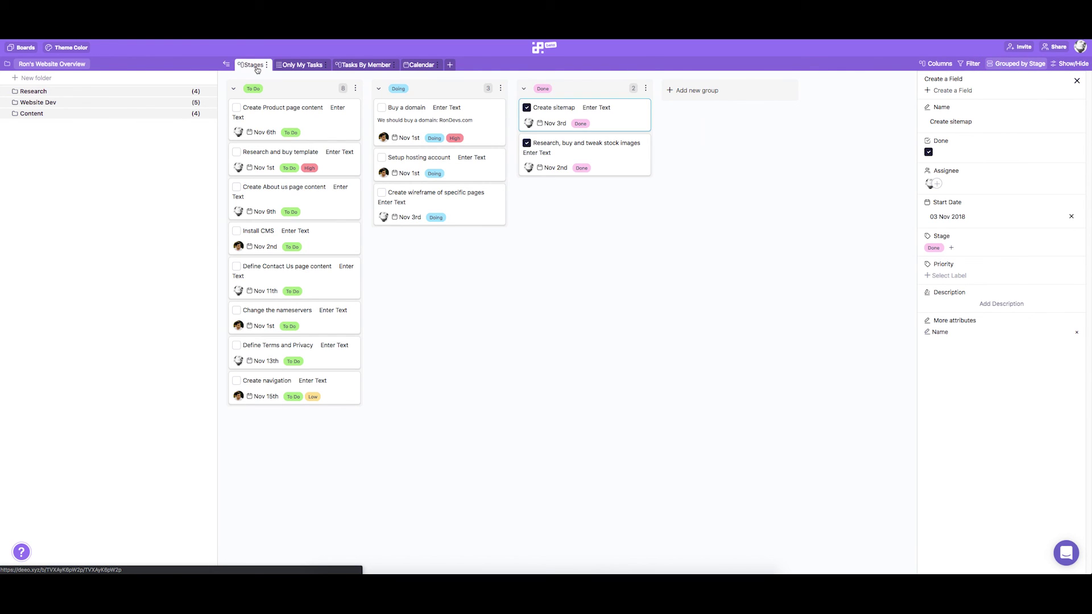